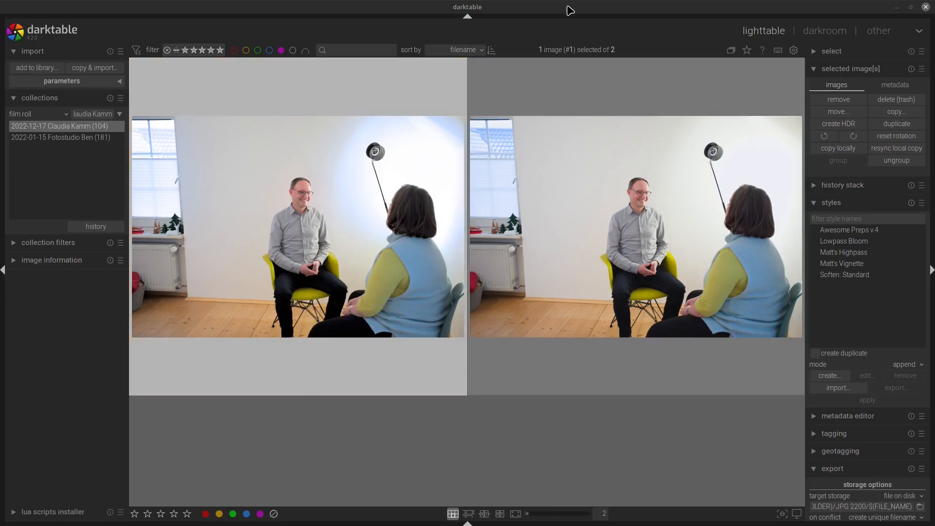
Step: Open the first image of the film roll in the darkroom
scroll(303, 277, "up", 1)
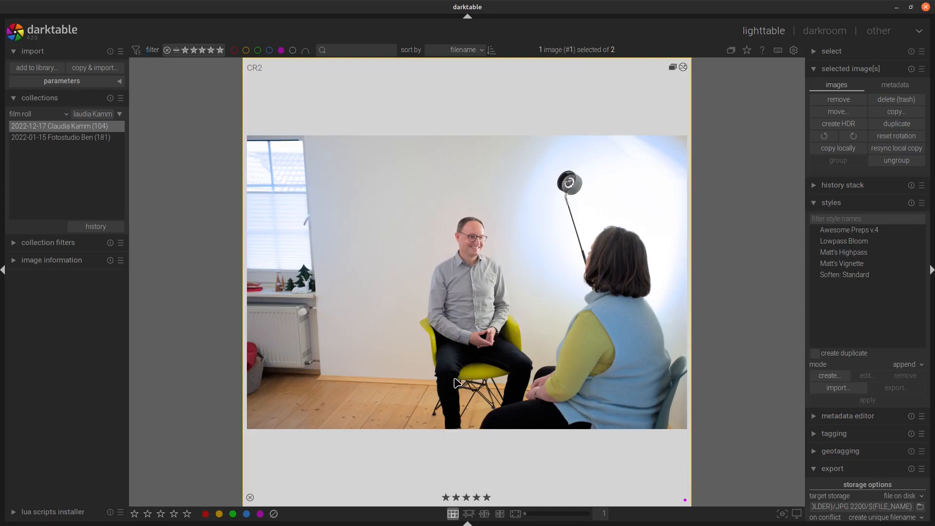
double_click(456, 384)
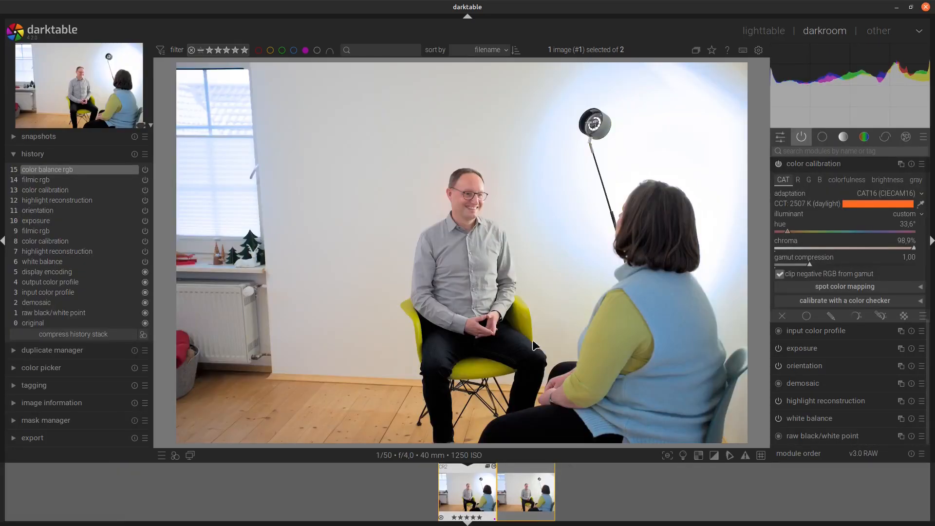
Step: In the filmic rgb module's reconstruct tab, set gray ↔ colorful details to -30%
scroll(891, 317, "up", 5)
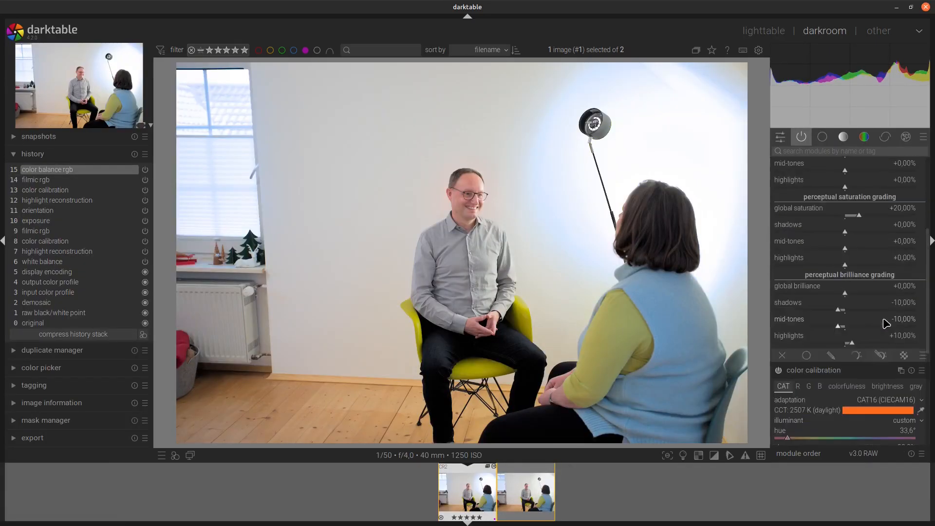
scroll(886, 324, "up", 3)
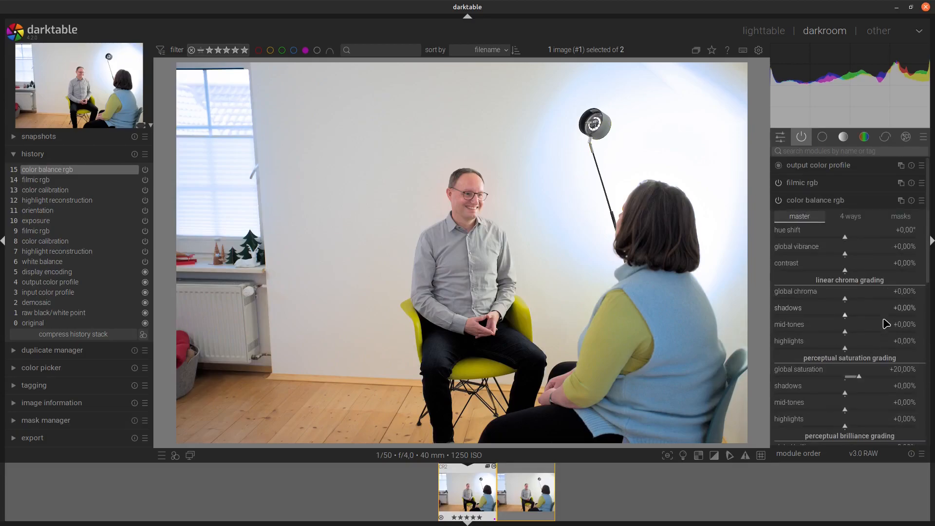
left_click(811, 186)
left_click(822, 269)
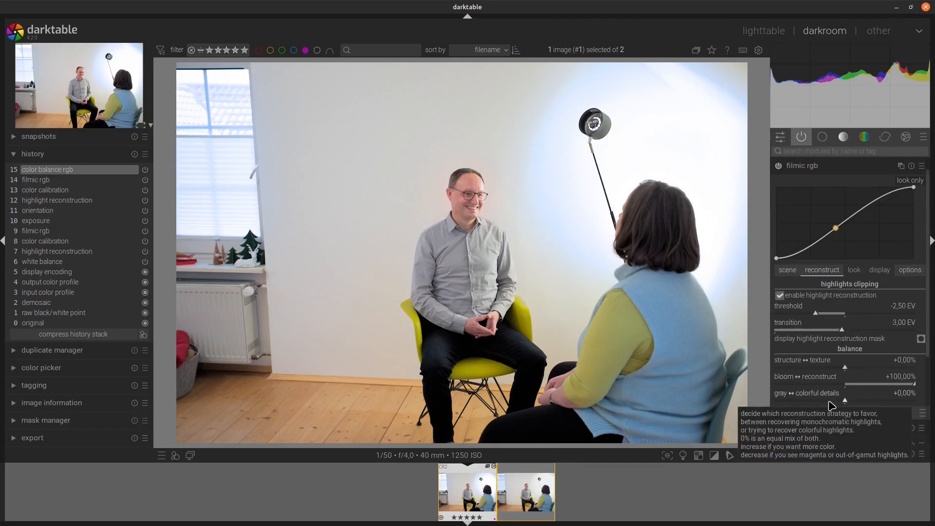
scroll(850, 405, "down", 2)
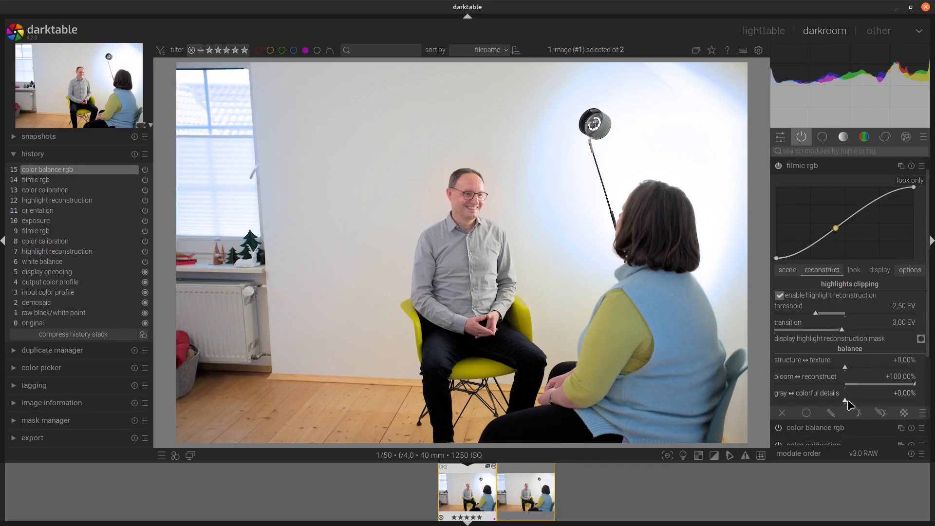
scroll(850, 406, "down", 1)
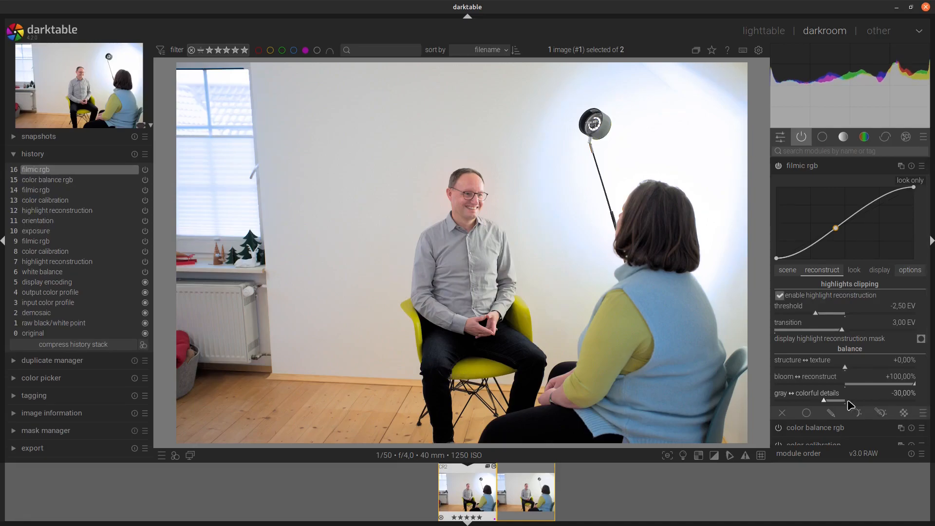
Step: Set the filmic rgb highlight reconstruction threshold to -1,50 EV
scroll(827, 318, "down", 3)
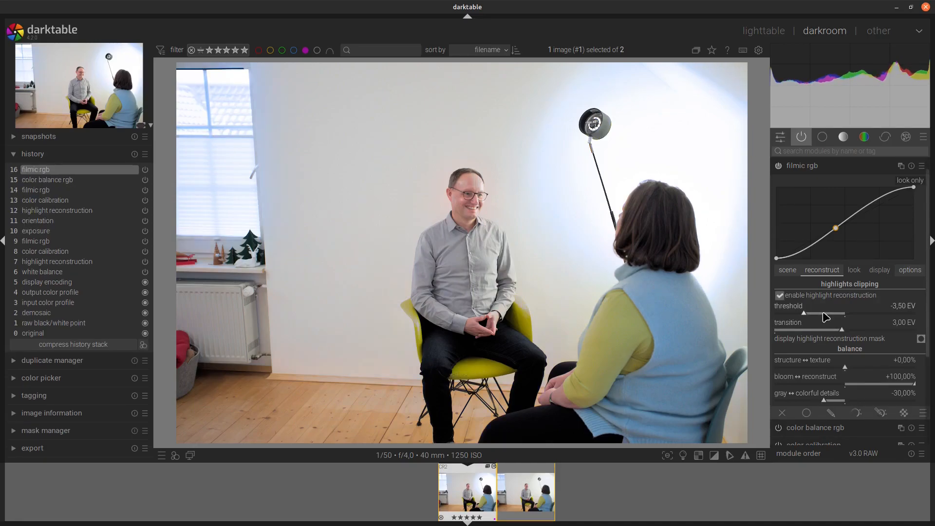
scroll(826, 317, "up", 6)
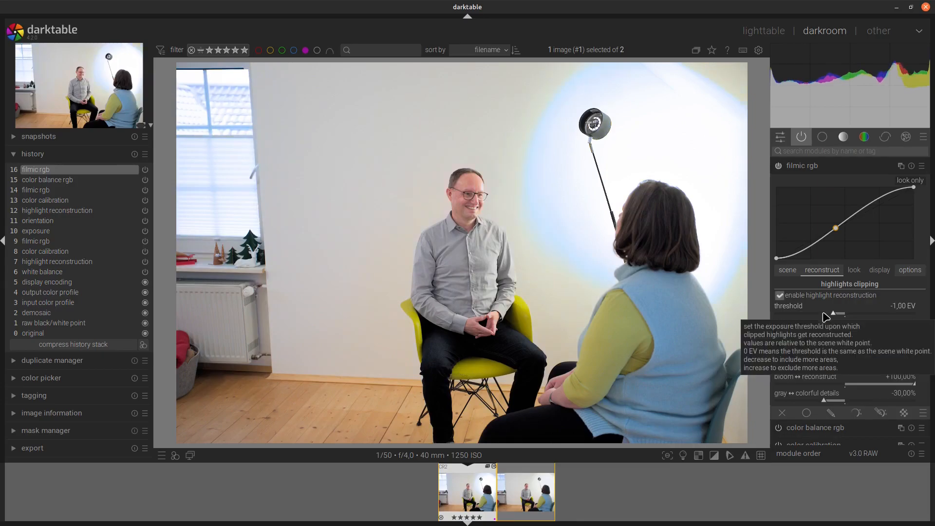
scroll(827, 317, "up", 8)
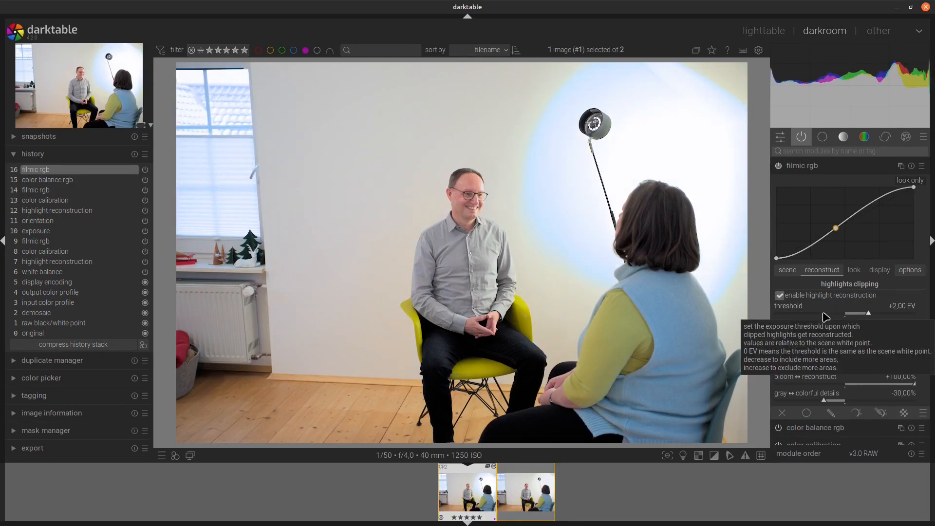
scroll(827, 318, "down", 8)
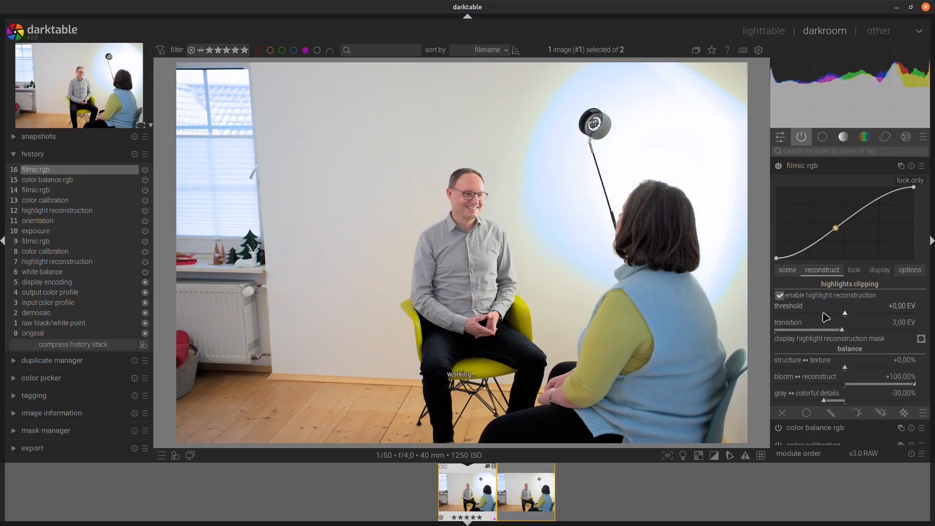
scroll(826, 317, "down", 1)
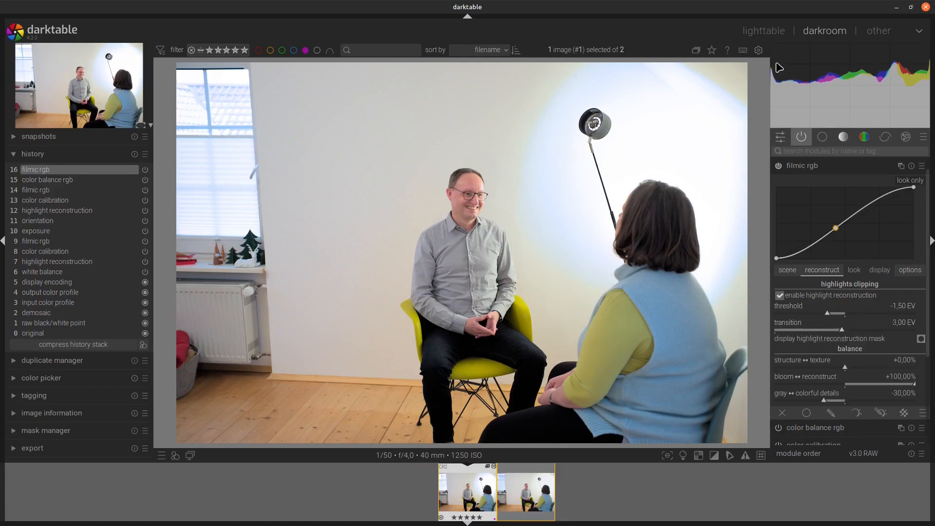
Step: Switch to editing the second image of the film roll in the darkroom
left_click(763, 32)
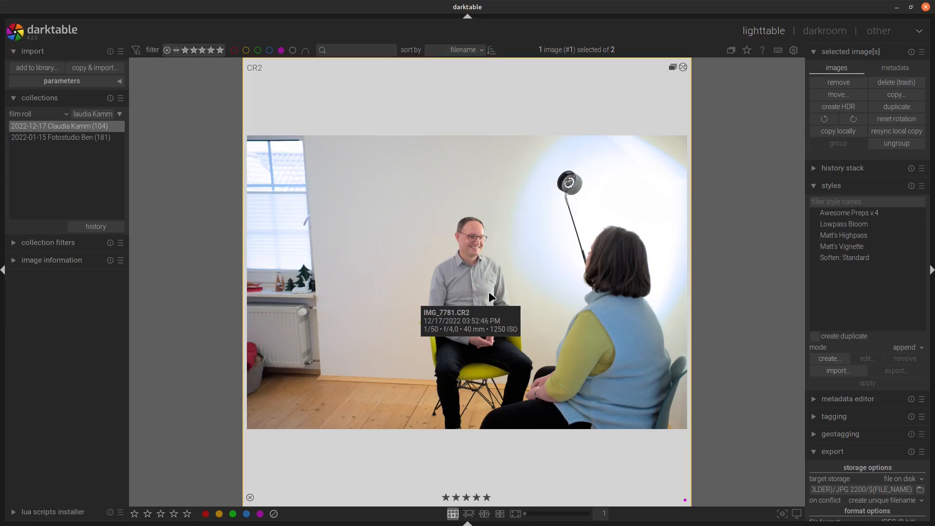
double_click(490, 296)
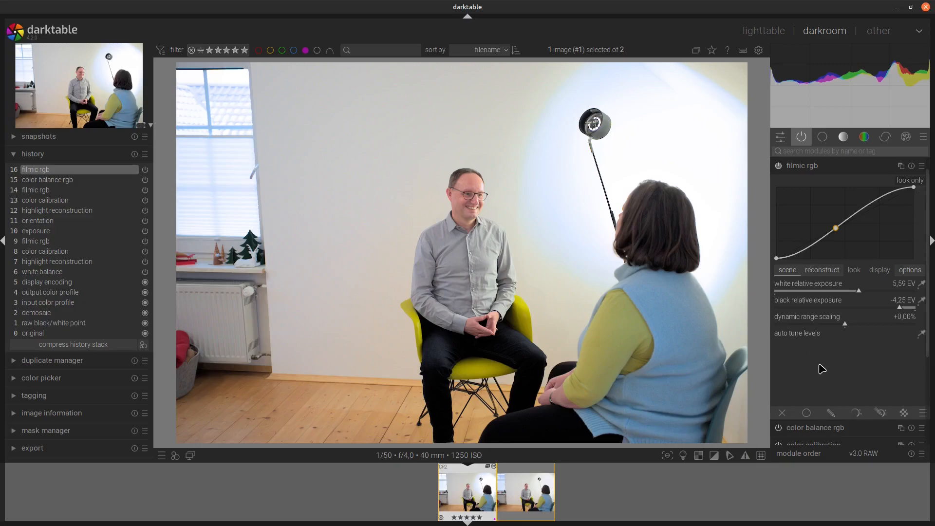
scroll(823, 369, "down", 5)
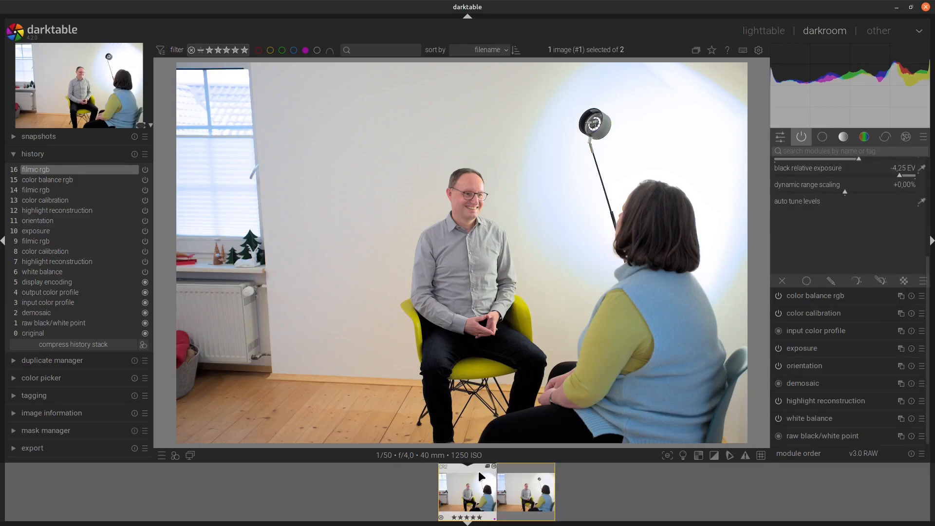
left_click(535, 497)
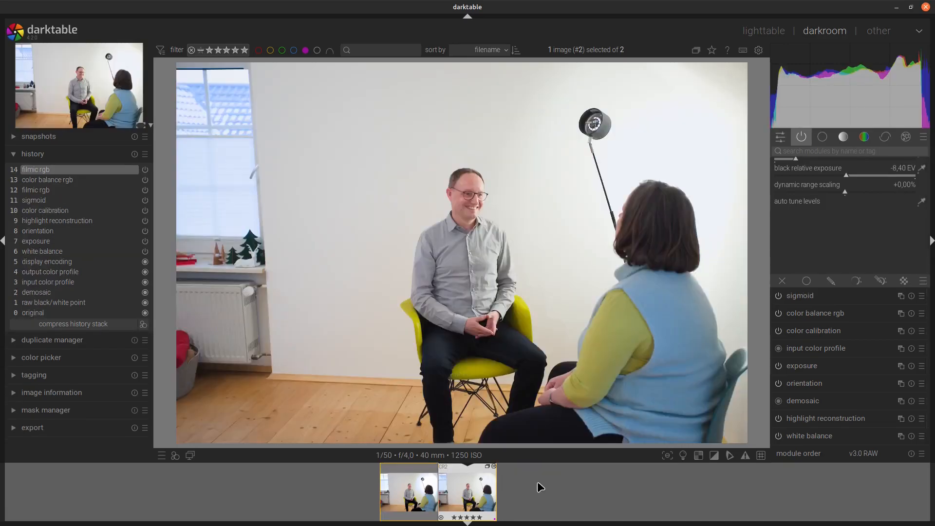
Step: Clear the second image's history and apply the Awesome Preps v.4 style
left_click(134, 154)
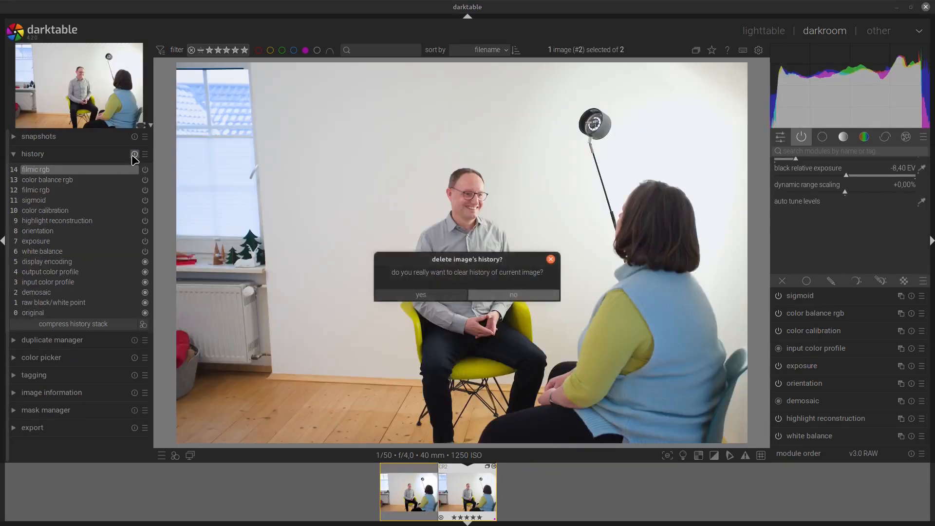
left_click(440, 295)
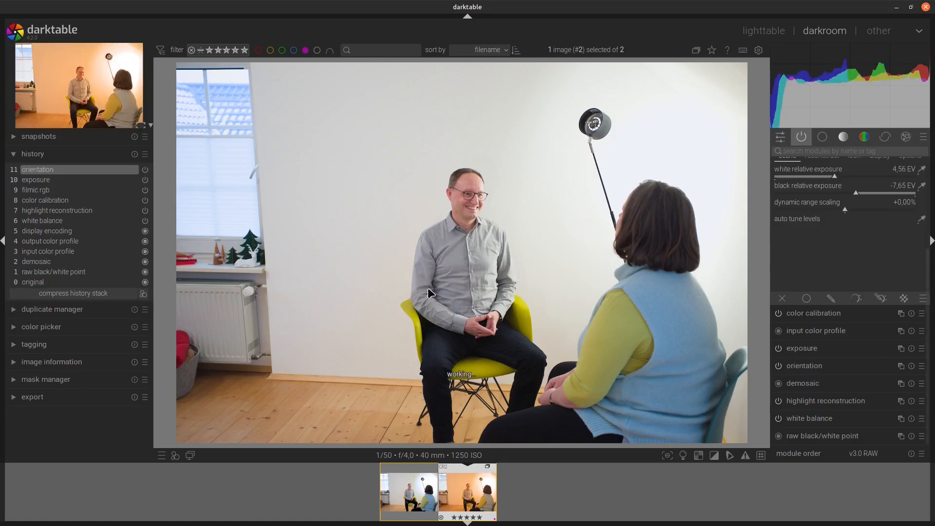
left_click(176, 455)
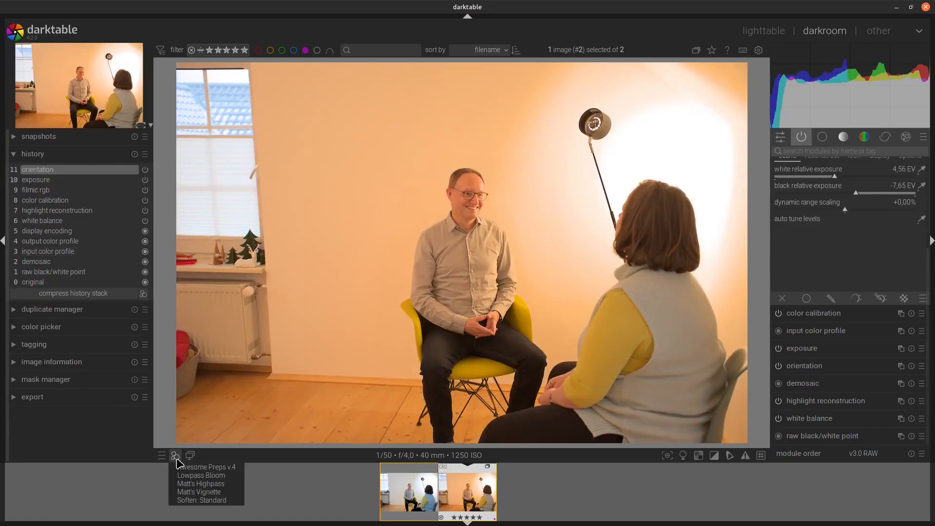
left_click(192, 471)
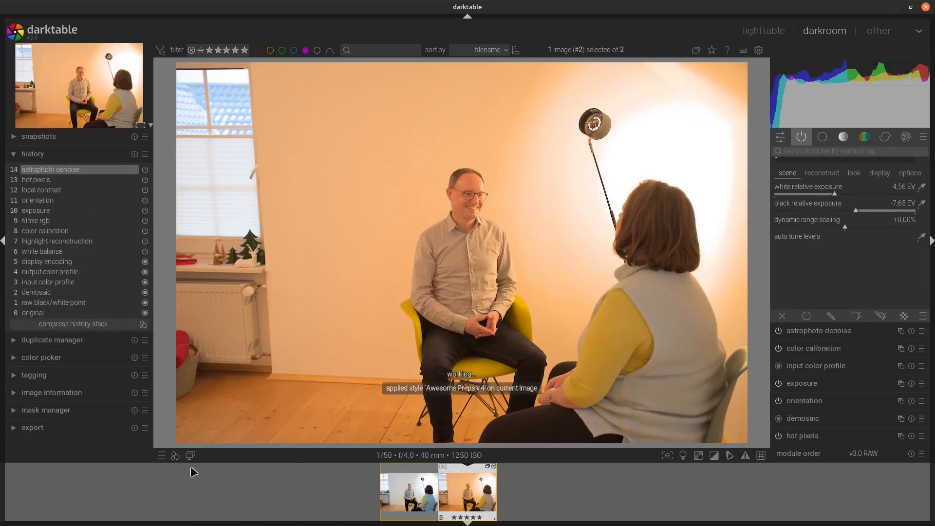
Step: Step through the history entries added by the style to compare their effects
left_click(51, 201)
left_click(47, 191)
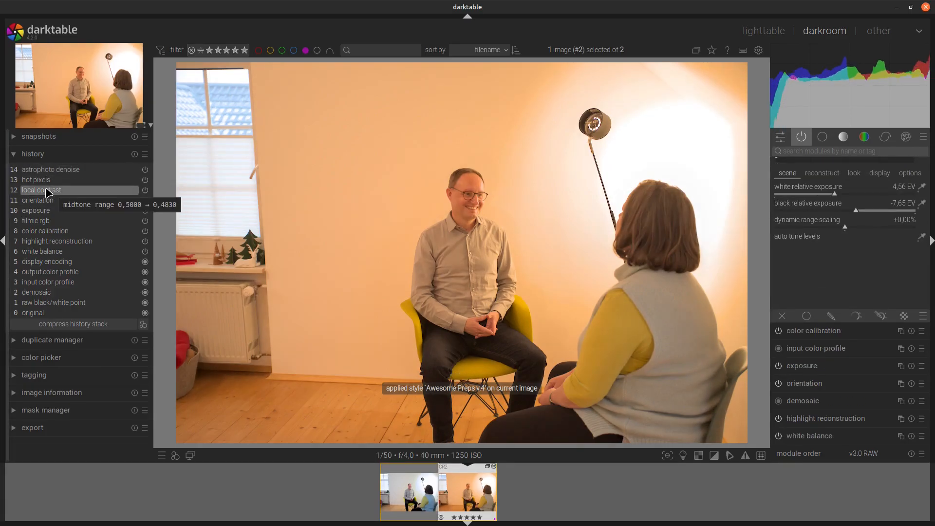
left_click(47, 181)
left_click(58, 170)
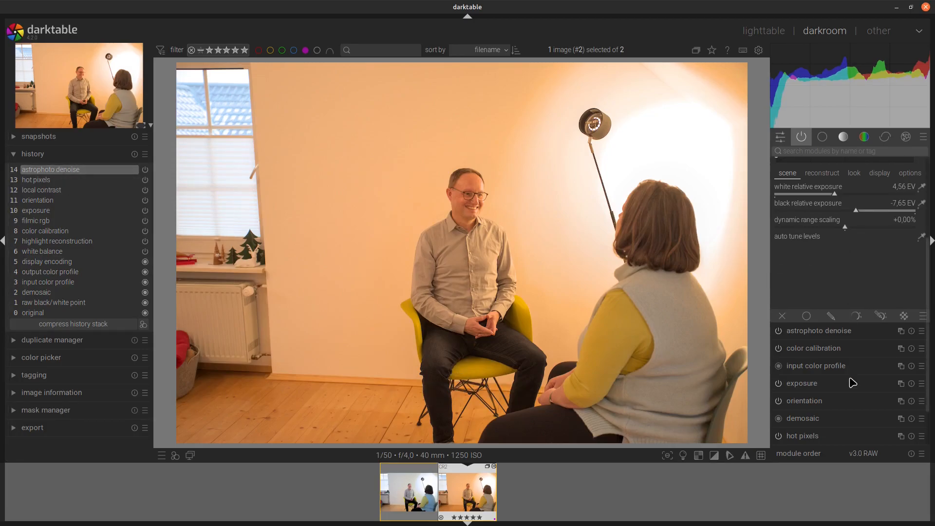
Step: Set the highlight reconstruction method to segmentation based
scroll(851, 383, "down", 3)
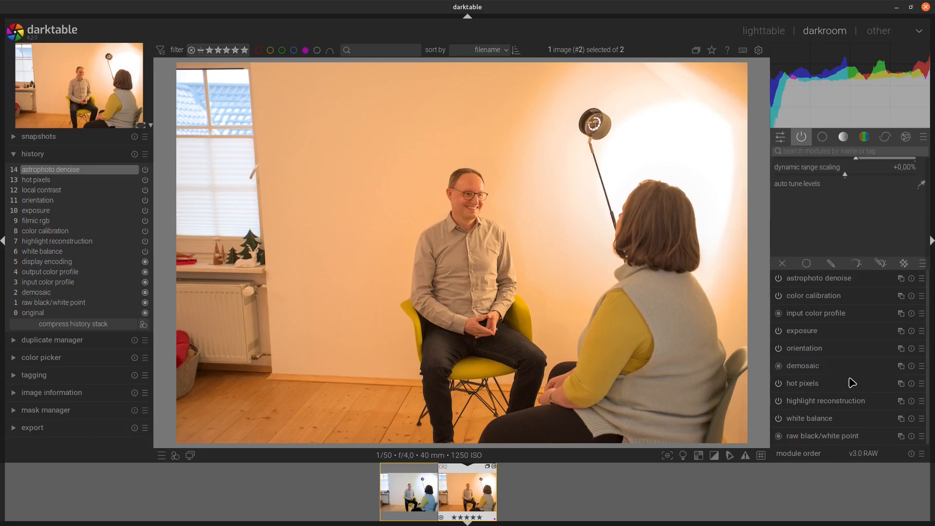
left_click(829, 401)
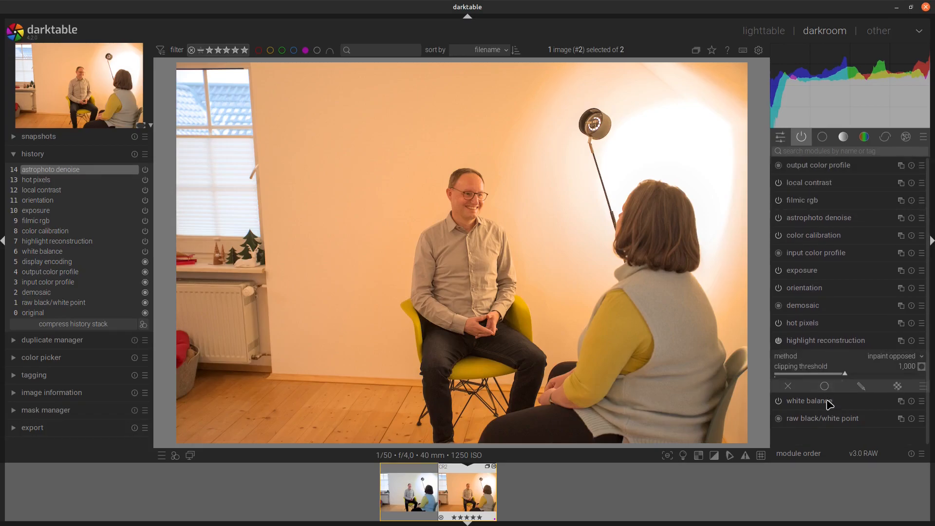
left_click(879, 360)
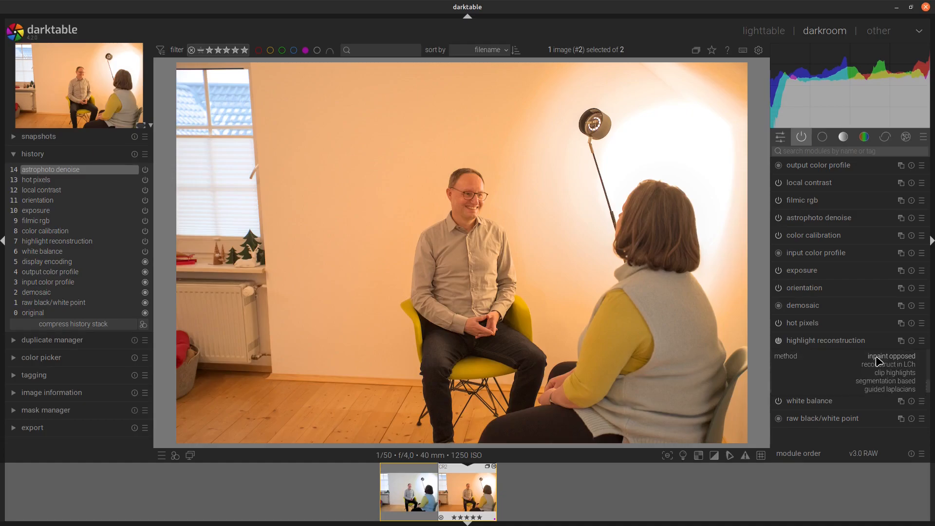
left_click(882, 366)
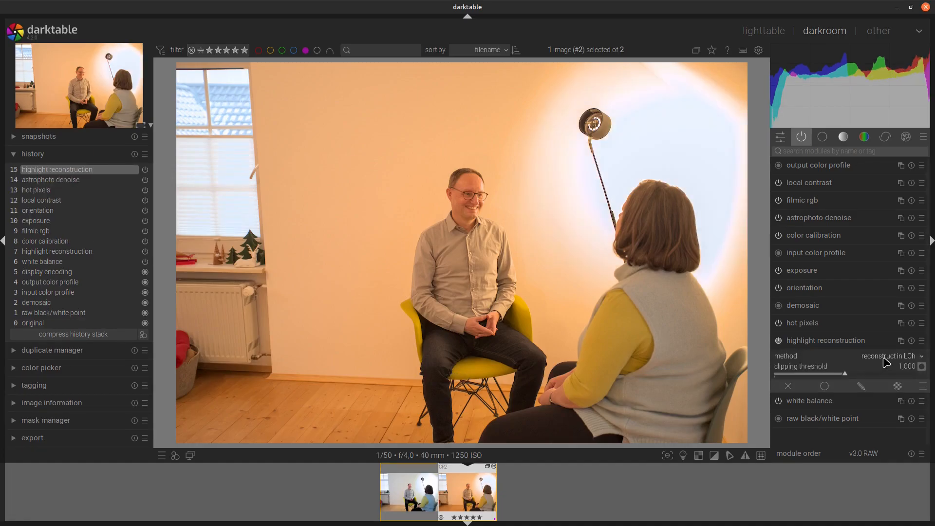
left_click(886, 360)
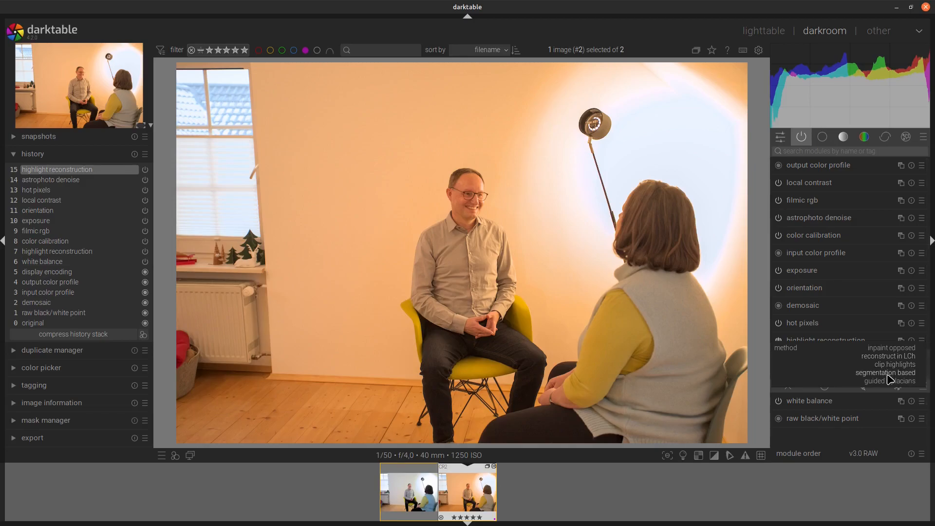
left_click(889, 373)
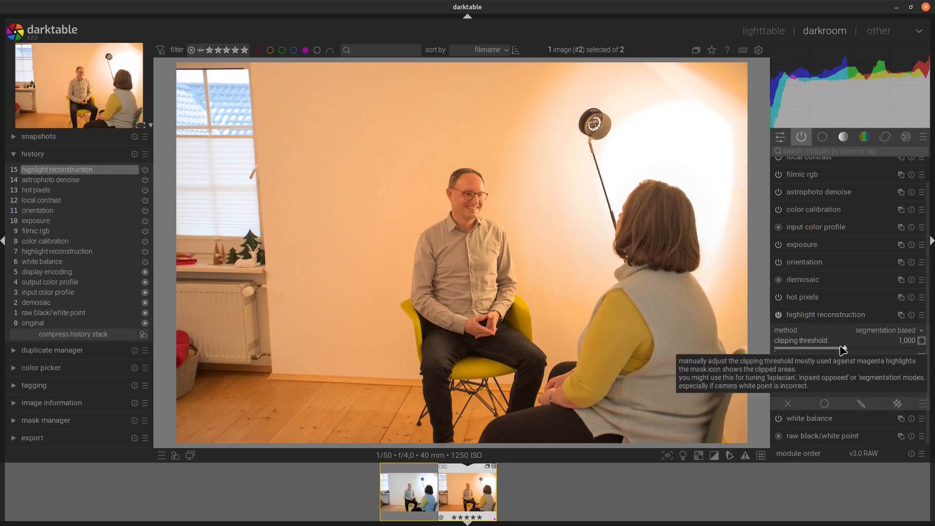
Step: Set the highlight reconstruction clipping threshold to 1,200 and combine to 4
scroll(842, 350, "up", 4)
scroll(842, 349, "up", 4)
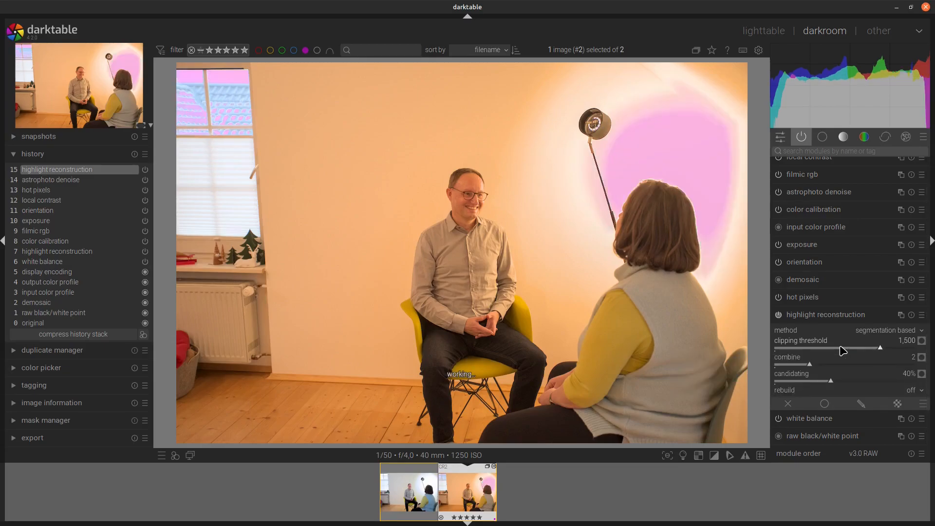
scroll(843, 350, "down", 4)
scroll(842, 349, "up", 2)
scroll(843, 350, "down", 2)
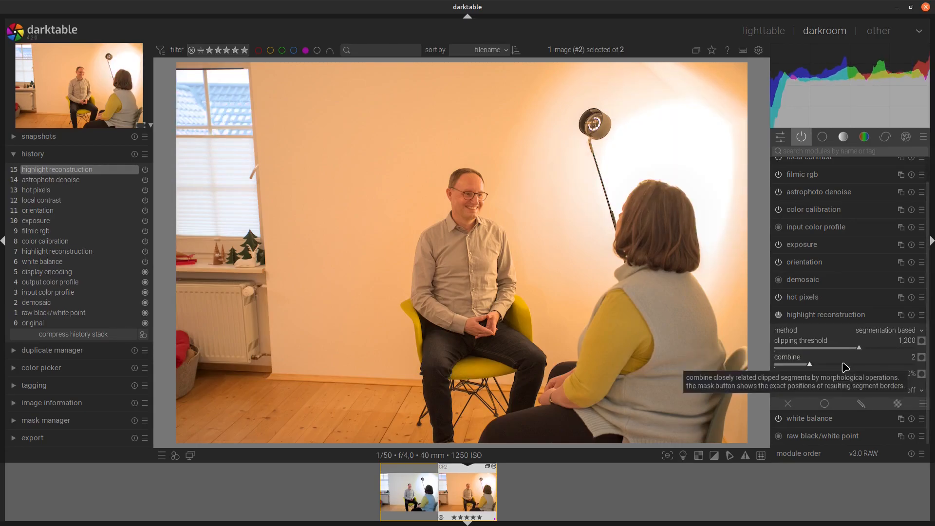
scroll(844, 367, "up", 3)
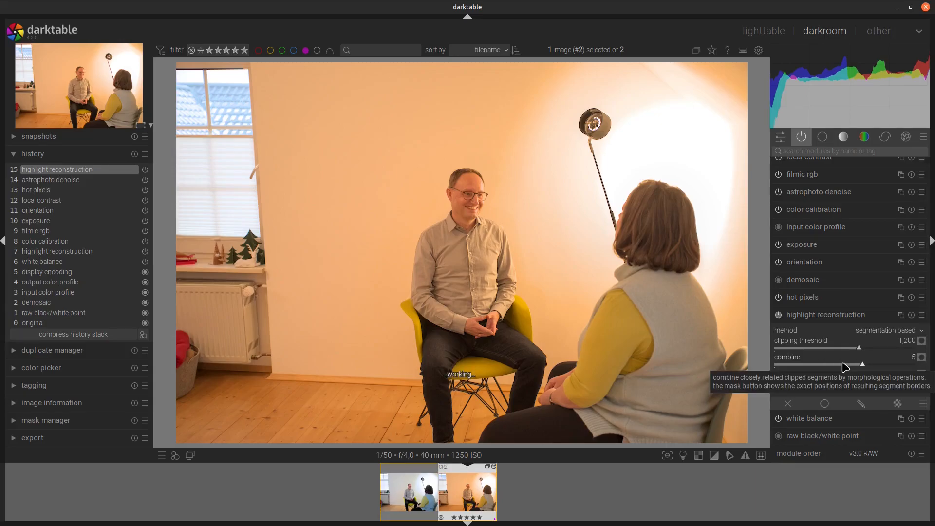
scroll(845, 367, "down", 1)
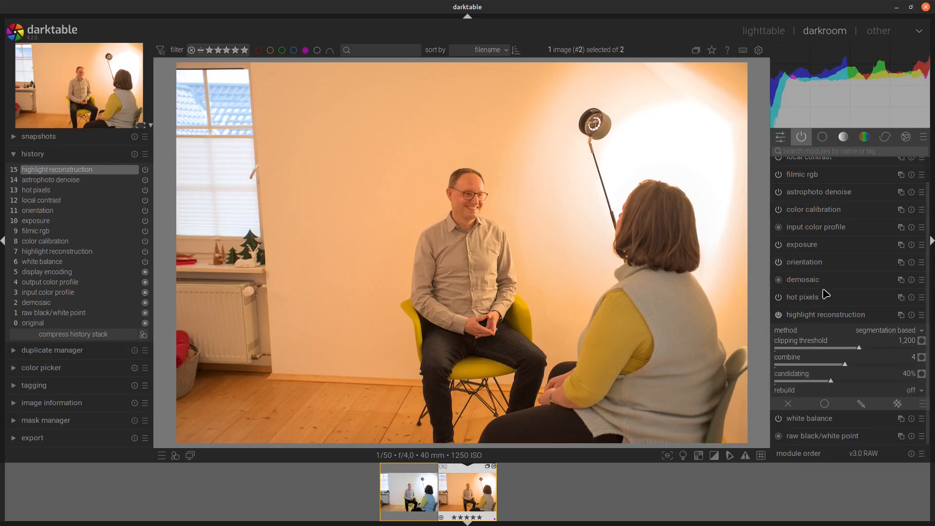
Step: Switch the highlight reconstruction method to inpaint opposed
left_click(880, 330)
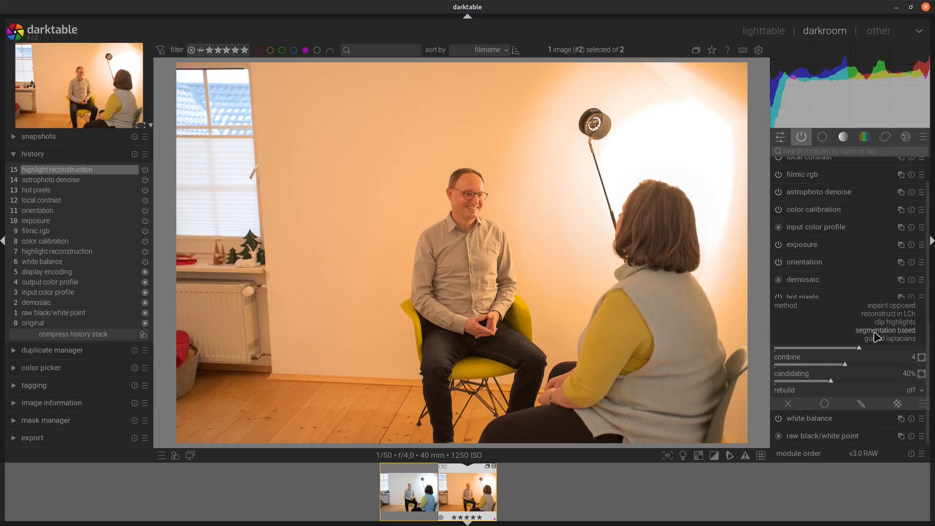
left_click(881, 306)
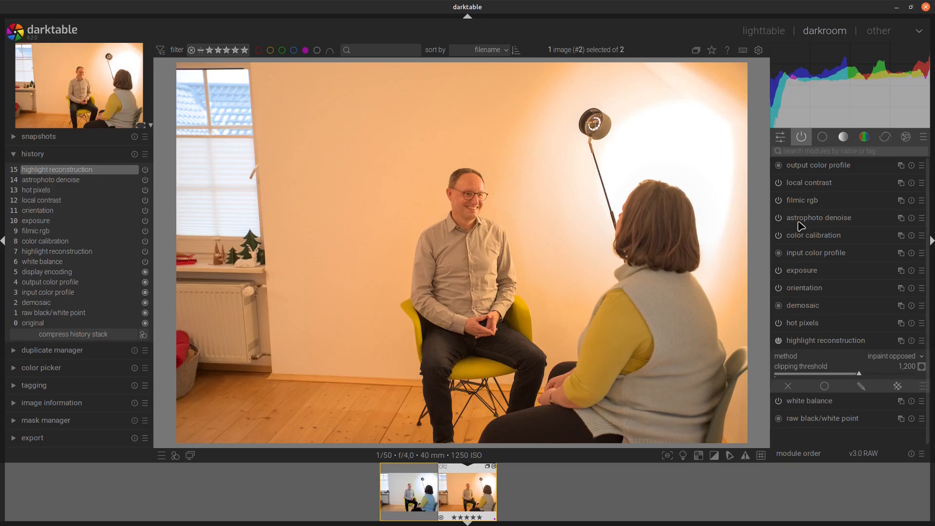
Step: Set color calibration's white balance by sampling an area of the bright wall beside the window
left_click(800, 237)
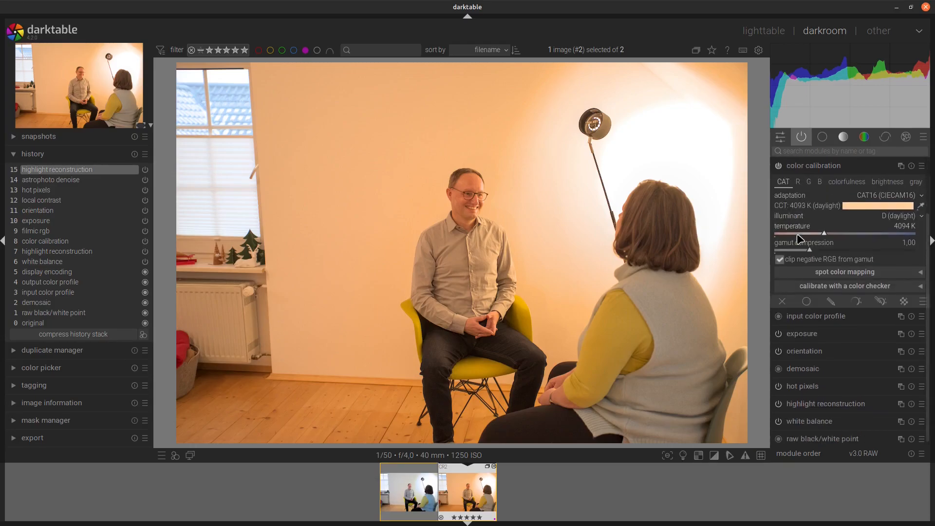
left_click(921, 206)
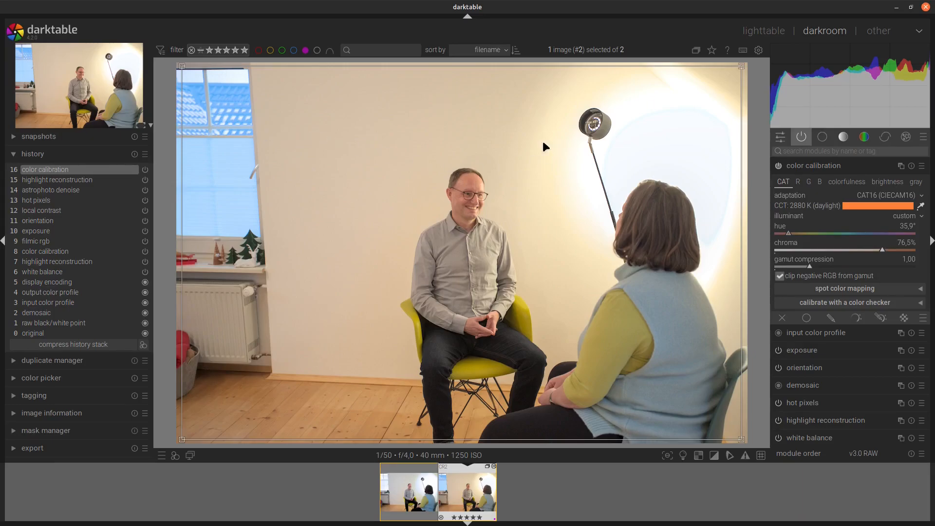
left_click_drag(268, 76, 357, 206)
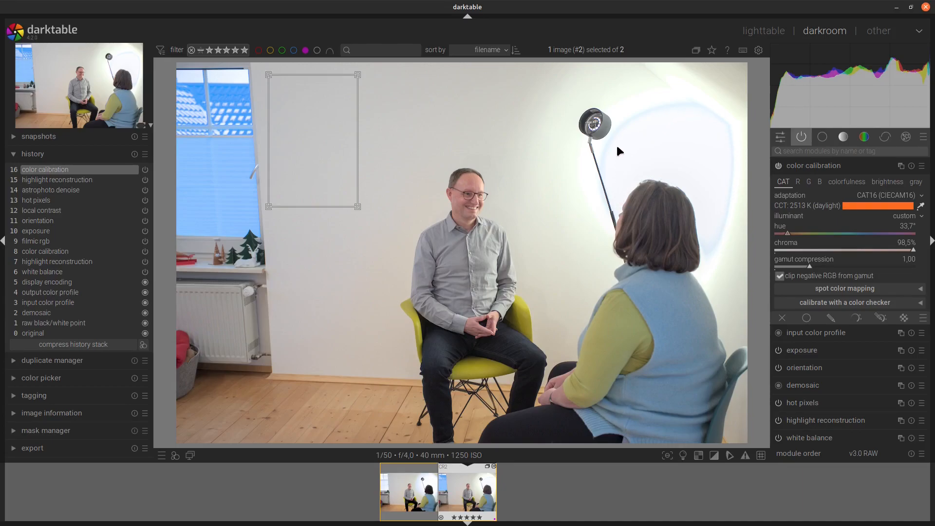
Step: Toggle filmic rgb off and back on to compare the image with and without it
left_click(820, 166)
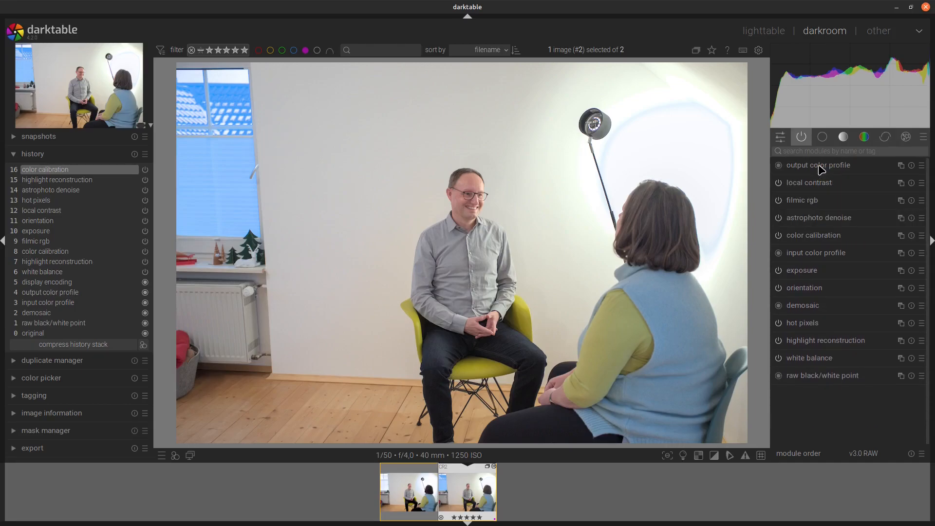
left_click(779, 200)
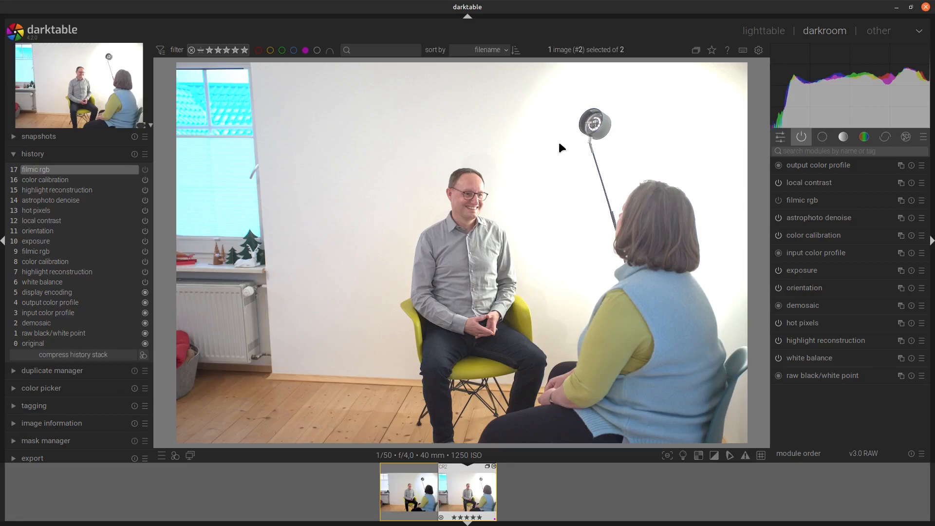
left_click(778, 200)
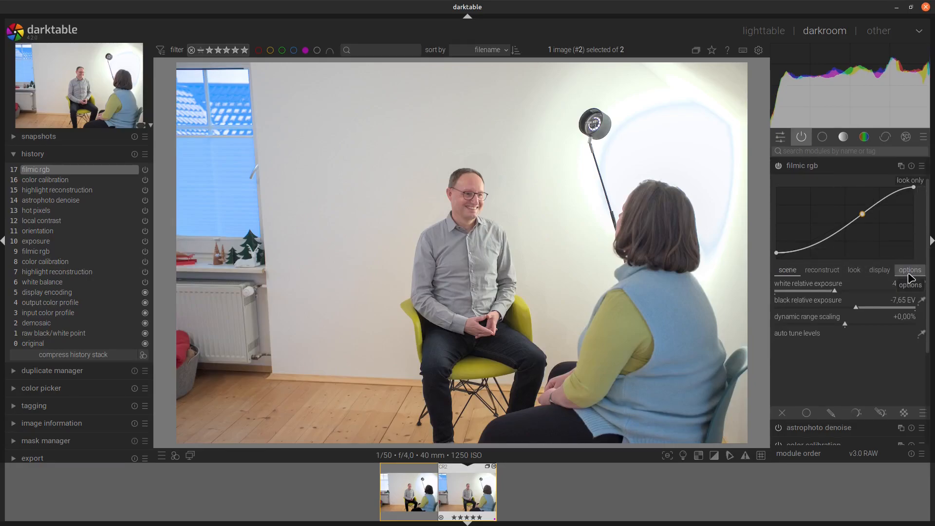
Step: Try filmic rgb's preserve chrominance options luminance Y and max RGB, ending on max RGB
left_click(909, 270)
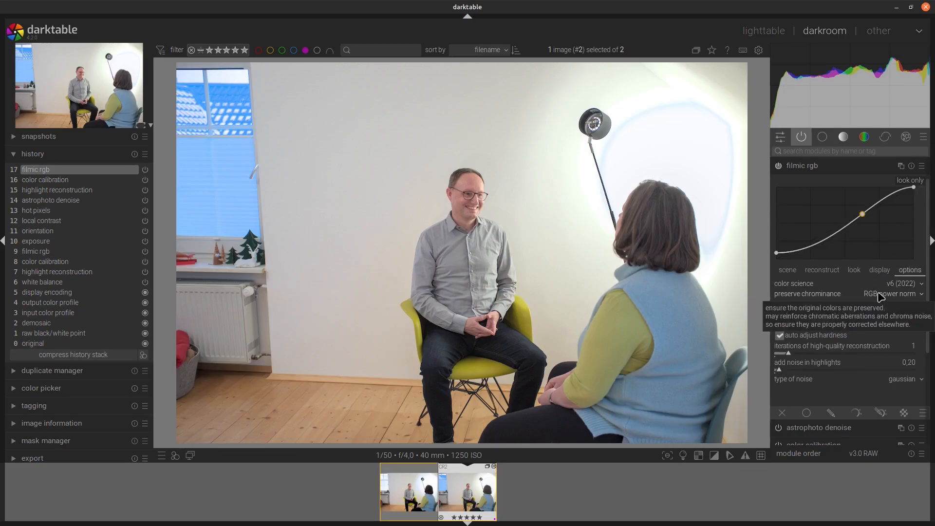
left_click(880, 294)
left_click(888, 289)
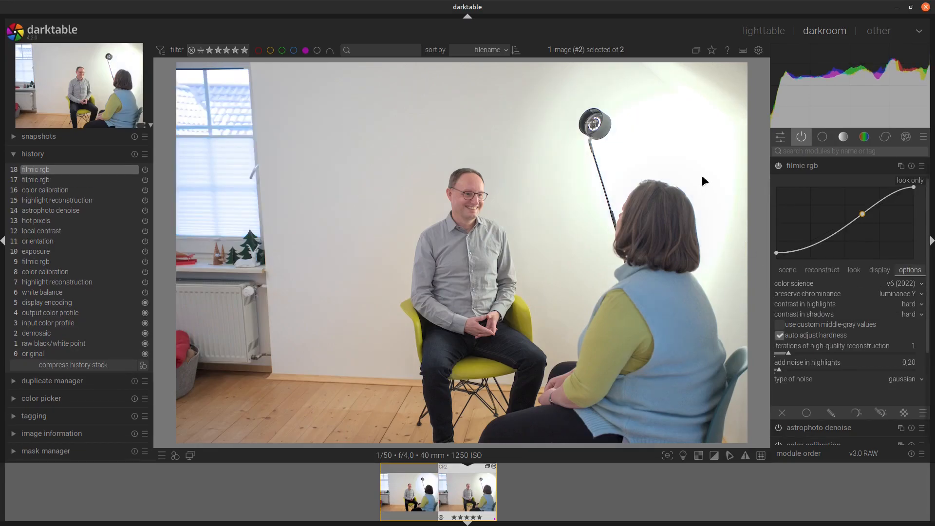
left_click(891, 295)
left_click(894, 287)
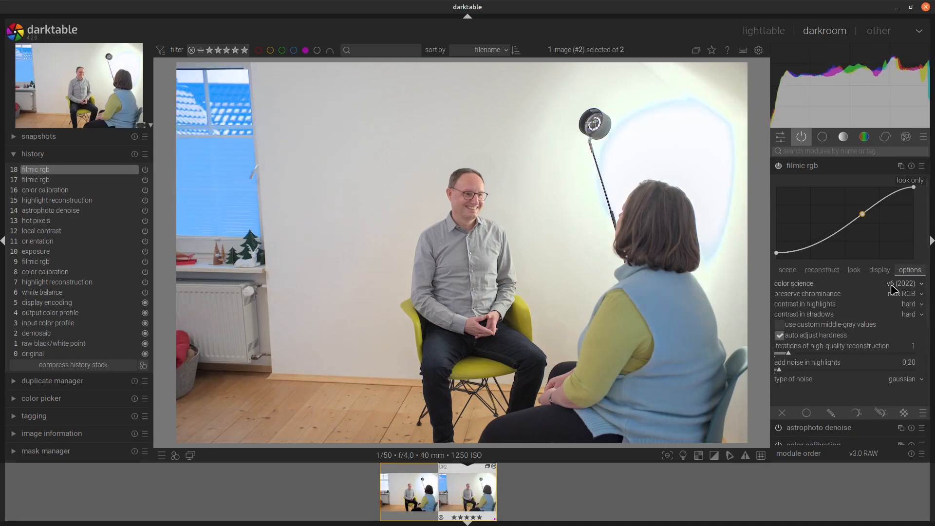
left_click(892, 295)
left_click(892, 306)
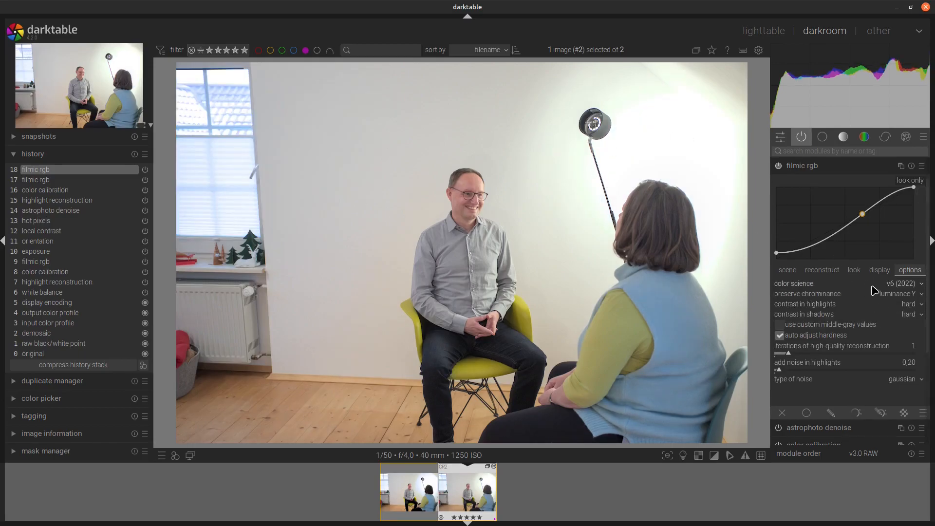
left_click(888, 295)
left_click(888, 288)
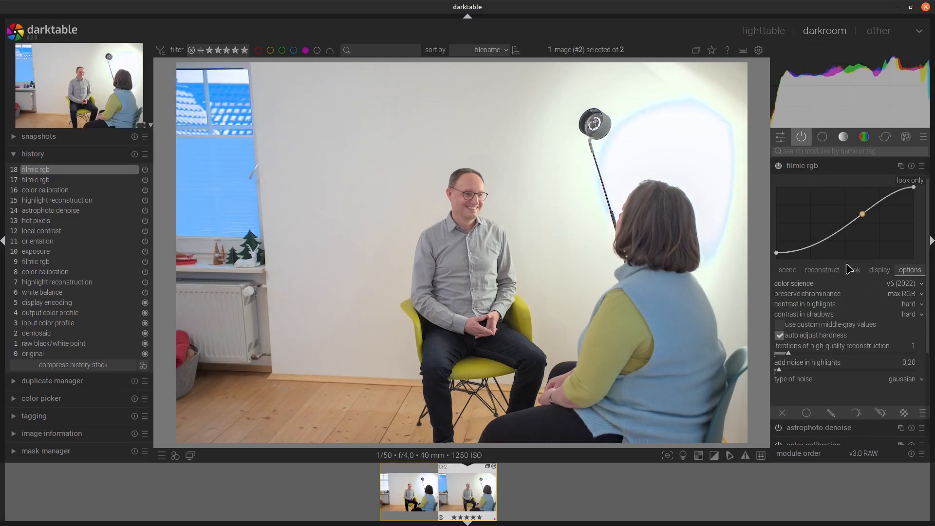
Step: Switch off filmic rgb and enable the sigmoid module from the tone modules instead
left_click(778, 166)
left_click(840, 133)
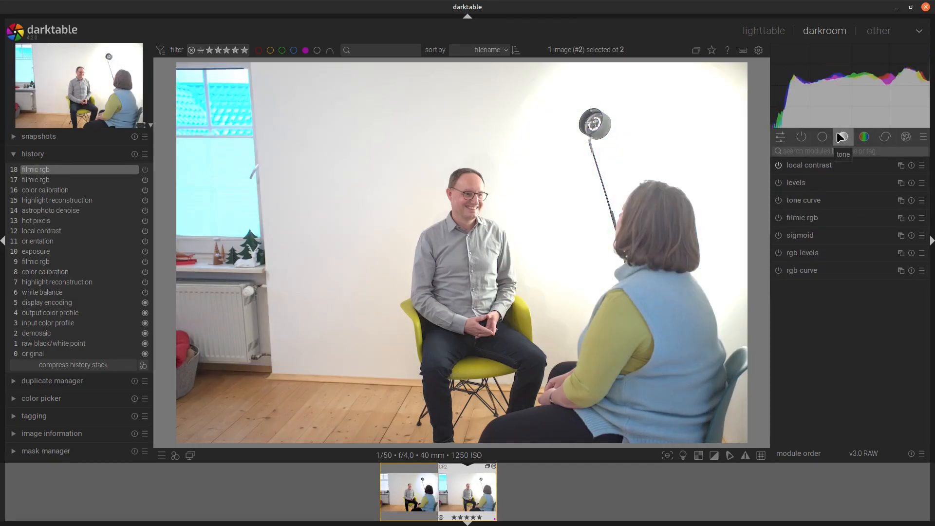
left_click(923, 136)
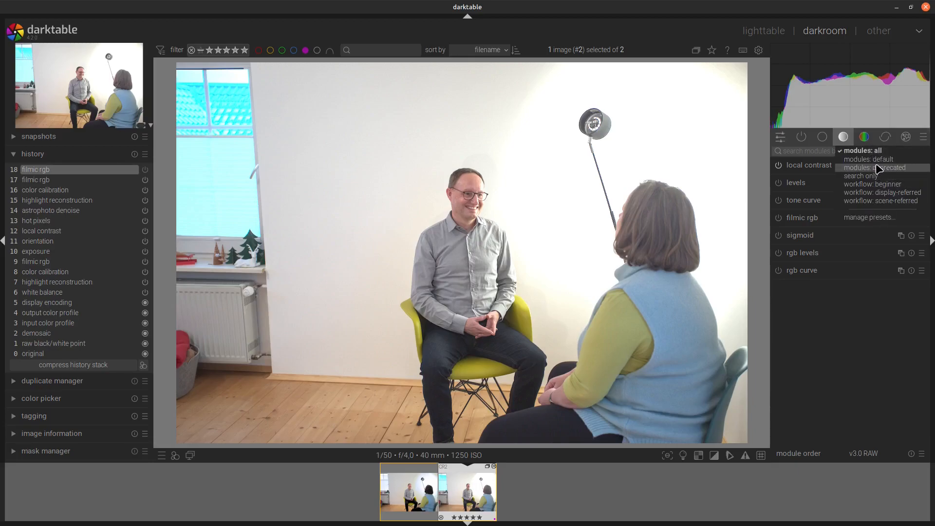
left_click(847, 141)
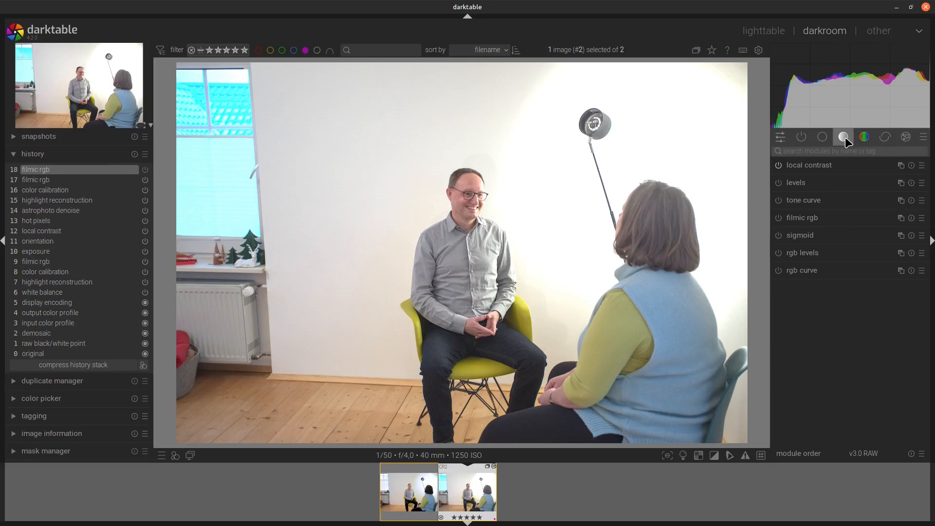
left_click(778, 235)
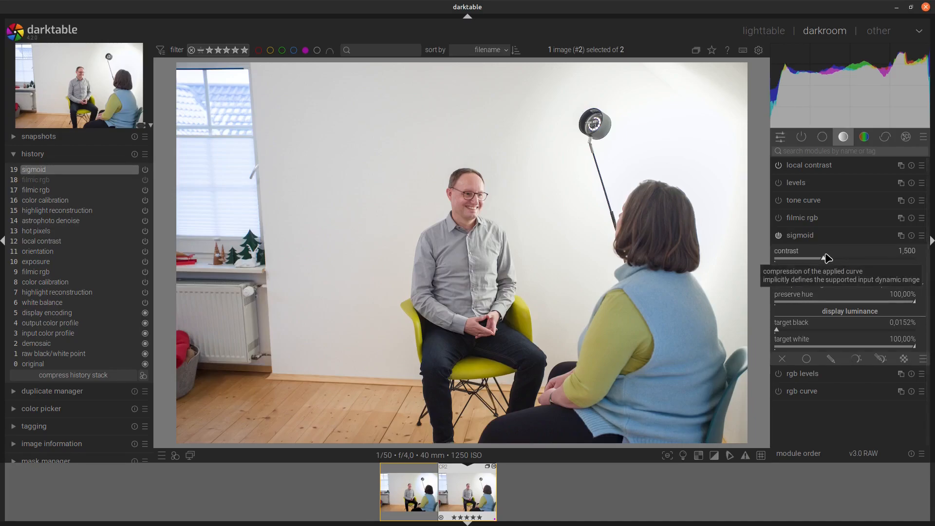
Step: Raise the sigmoid contrast to 1,700
scroll(827, 258, "up", 1)
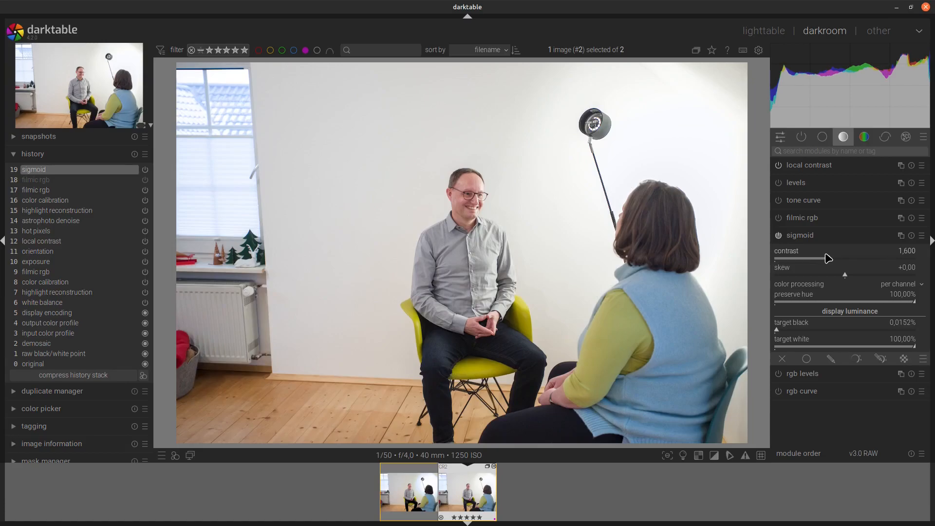
scroll(828, 258, "up", 1)
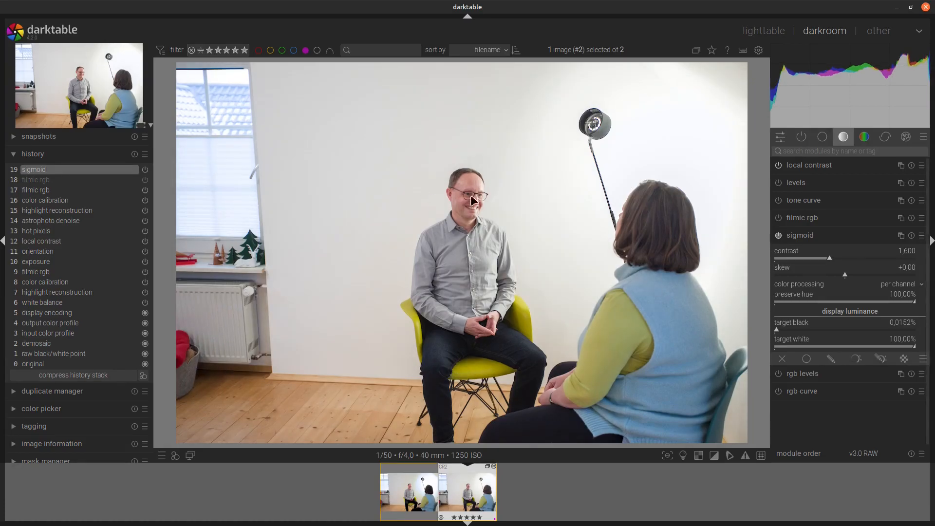
scroll(838, 259, "up", 1)
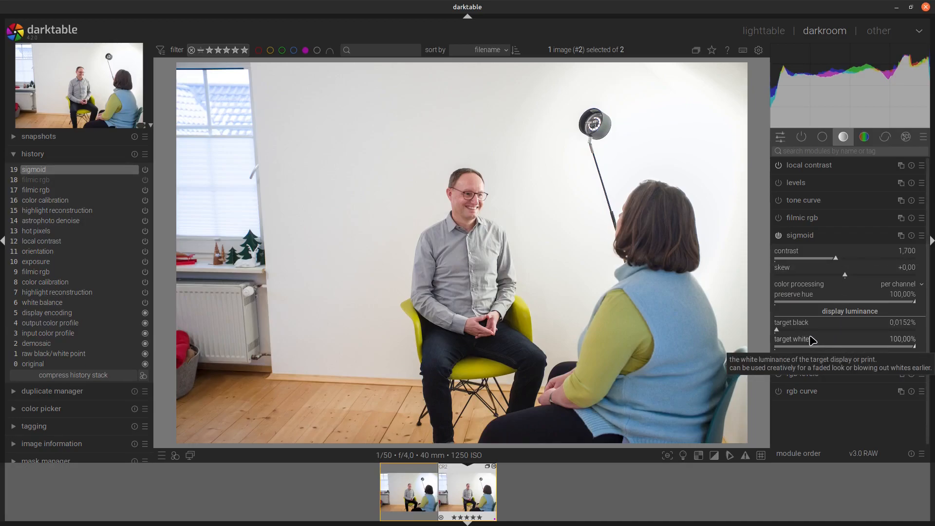
Step: Set the sigmoid target black to 0,1152% and target white to 95,00%
scroll(786, 330, "up", 2)
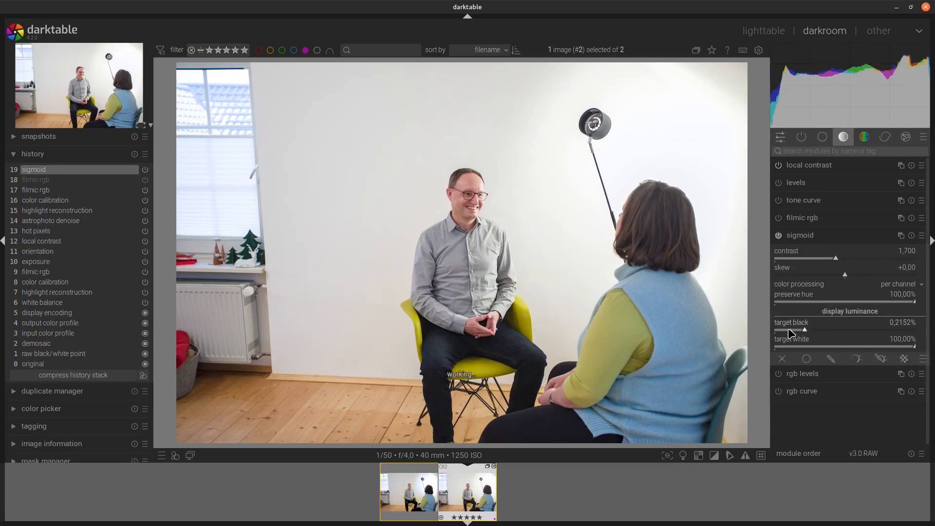
scroll(792, 333, "down", 1)
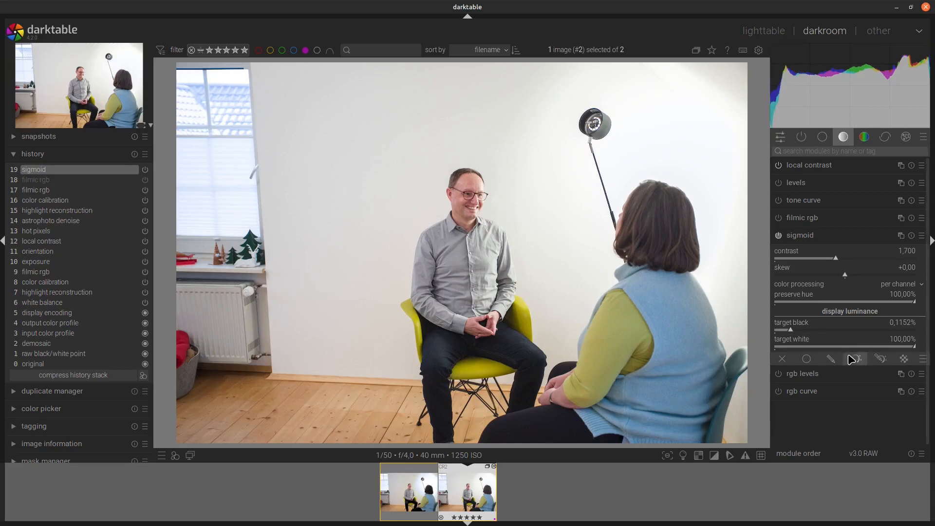
scroll(867, 349, "down", 2)
scroll(866, 349, "up", 2)
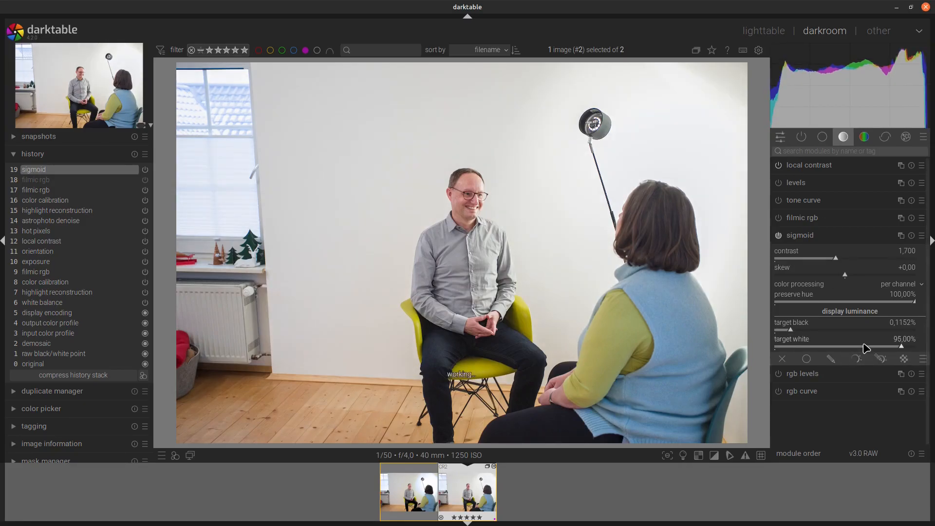
scroll(866, 349, "down", 5)
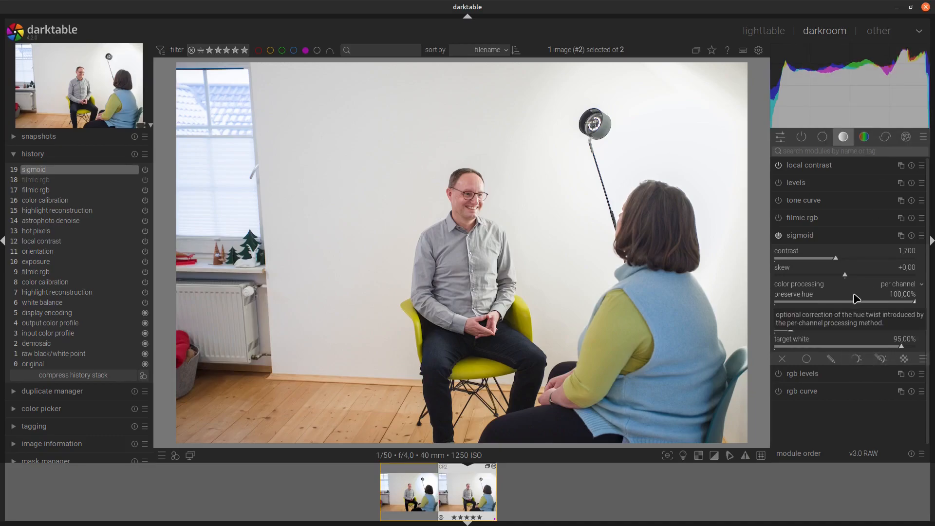
Step: Reopen highlight reconstruction and check its method options, keeping inpaint opposed
left_click(801, 237)
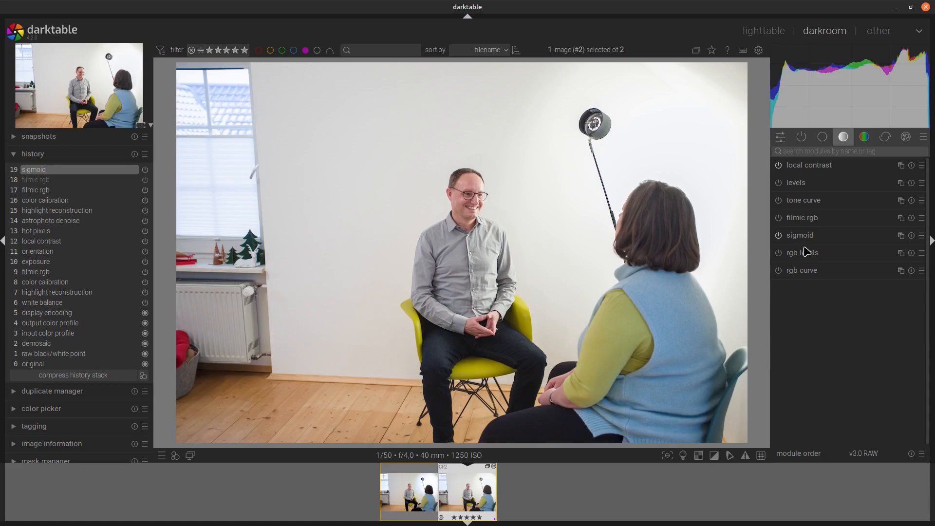
left_click(800, 137)
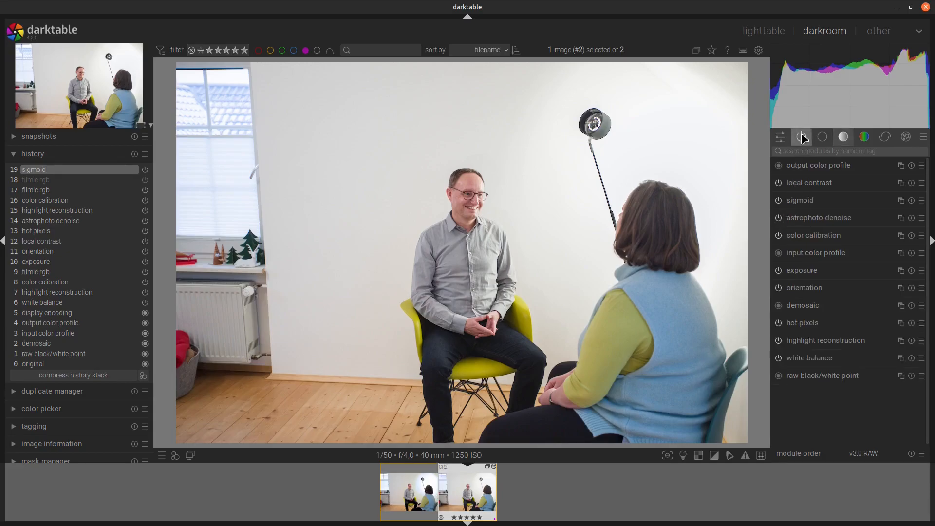
left_click(823, 342)
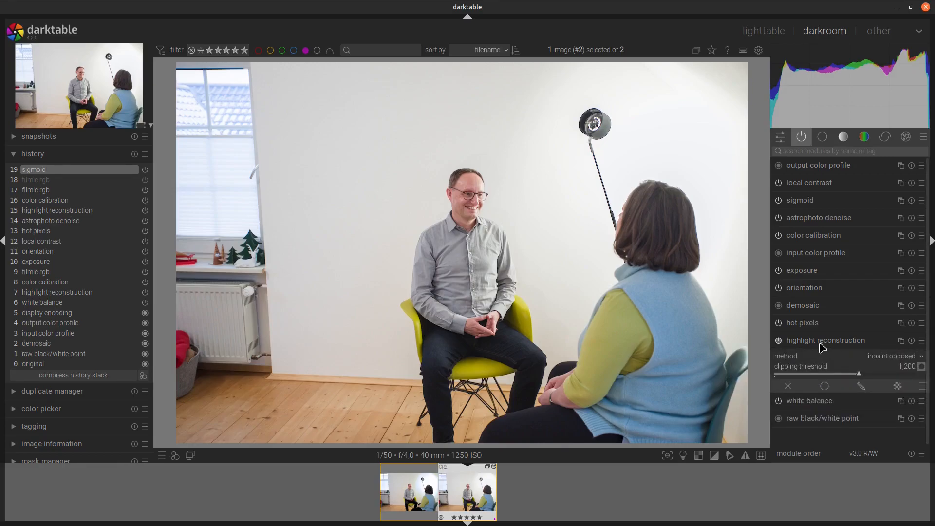
left_click(889, 361)
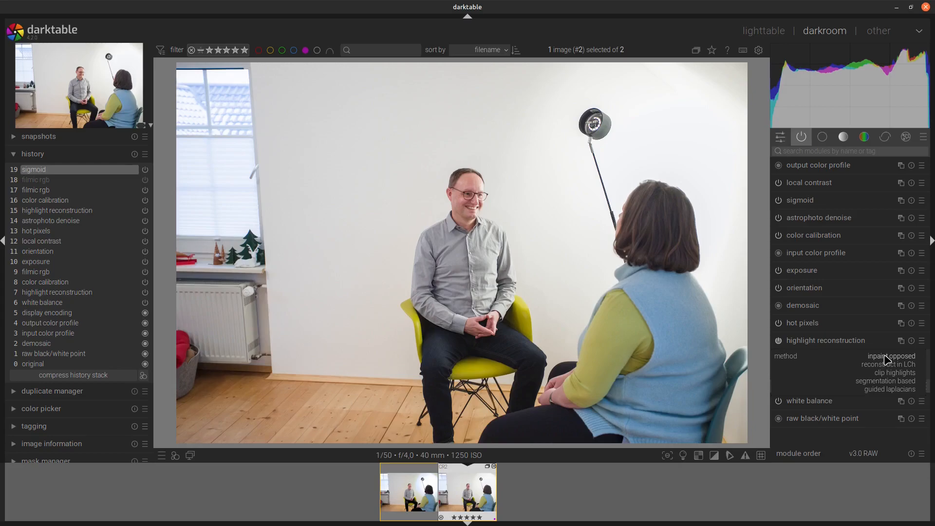
left_click(886, 359)
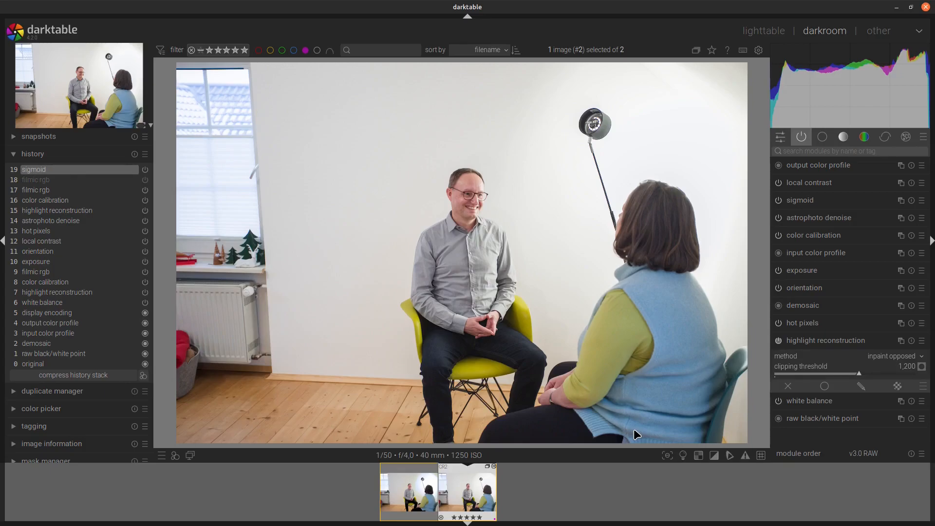
Step: Open color balance rgb and set global saturation to +20% and mid-tones brilliance to +10%
left_click(863, 137)
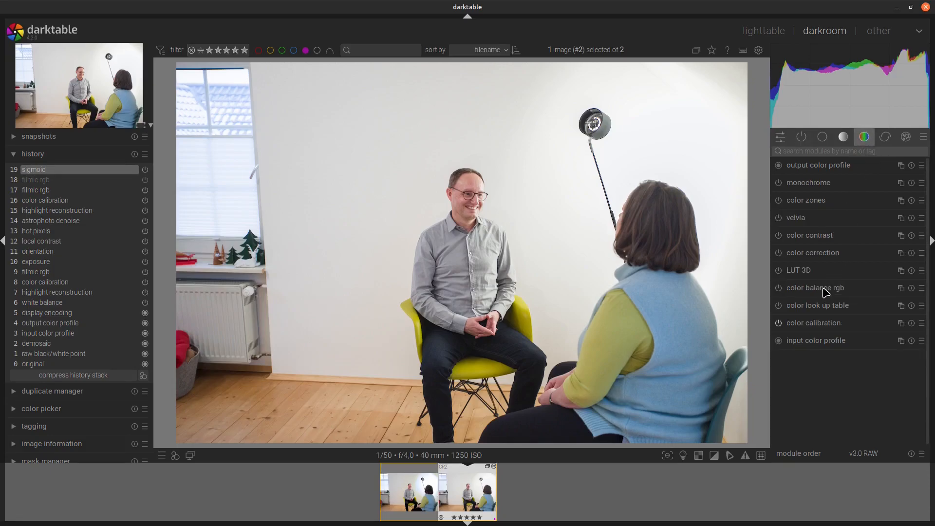
left_click(825, 290)
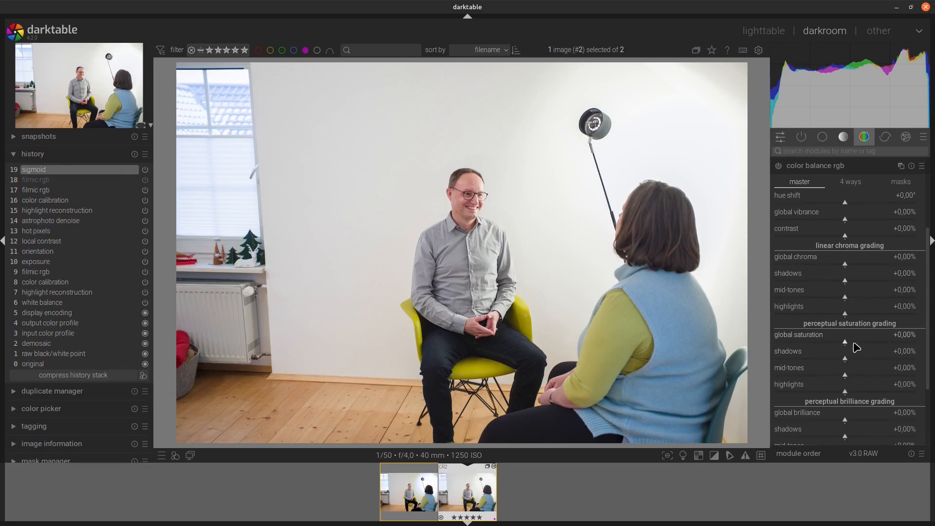
scroll(854, 344, "up", 2)
scroll(854, 344, "down", 3)
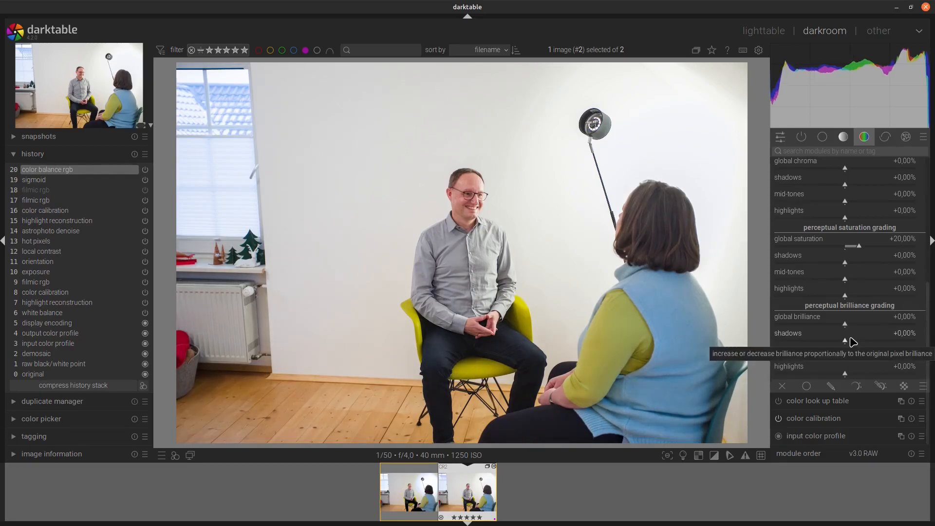
scroll(856, 358, "up", 1)
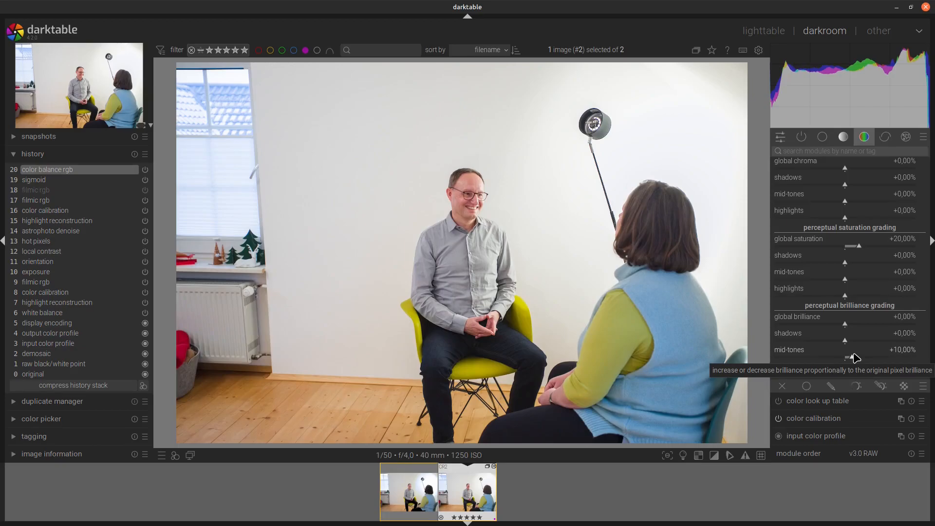
scroll(853, 341, "up", 8)
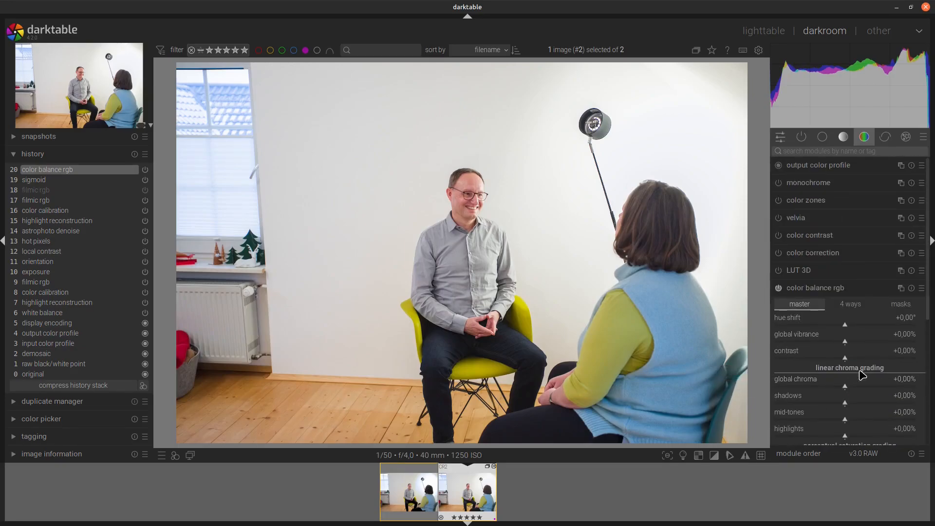
left_click(842, 137)
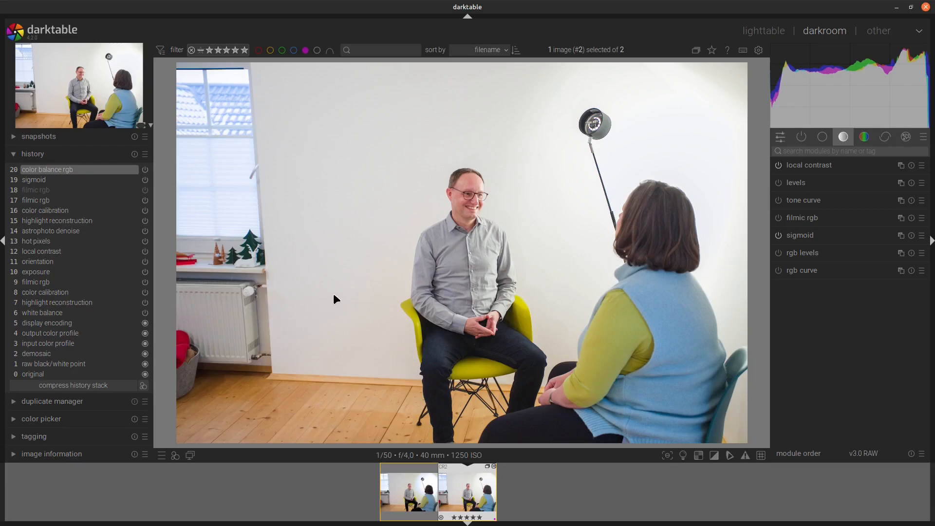
key("super")
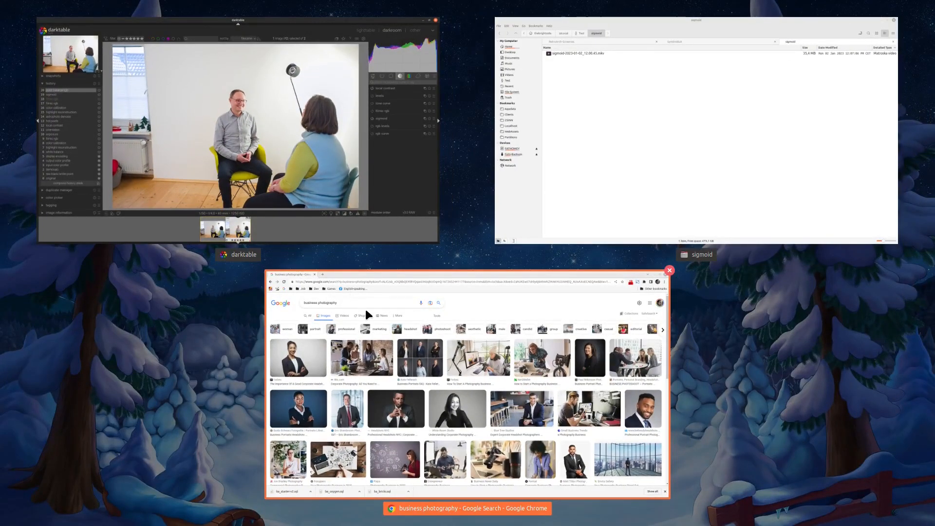
key("super")
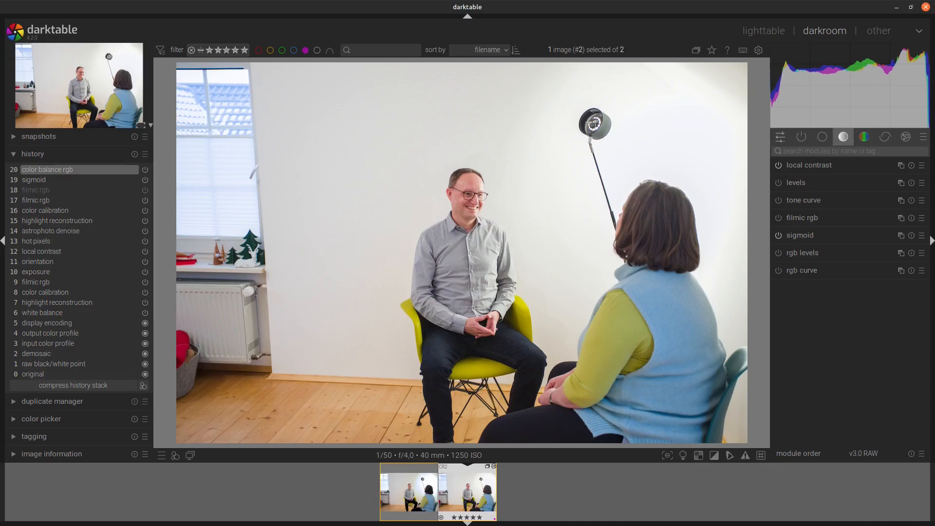
Step: Consult the darktable sigmoid manual page in the browser, highlighting the rule about using only one display transform, and return to darktable
key("super")
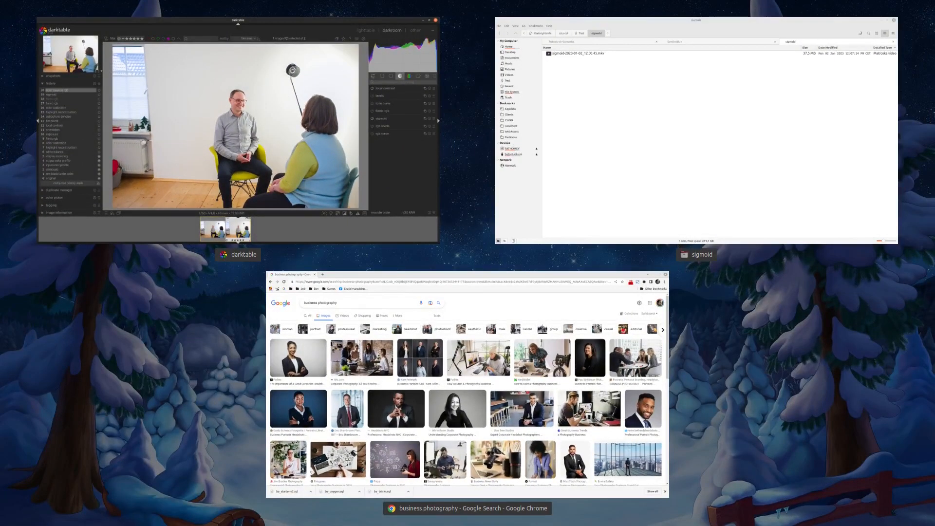
key("super")
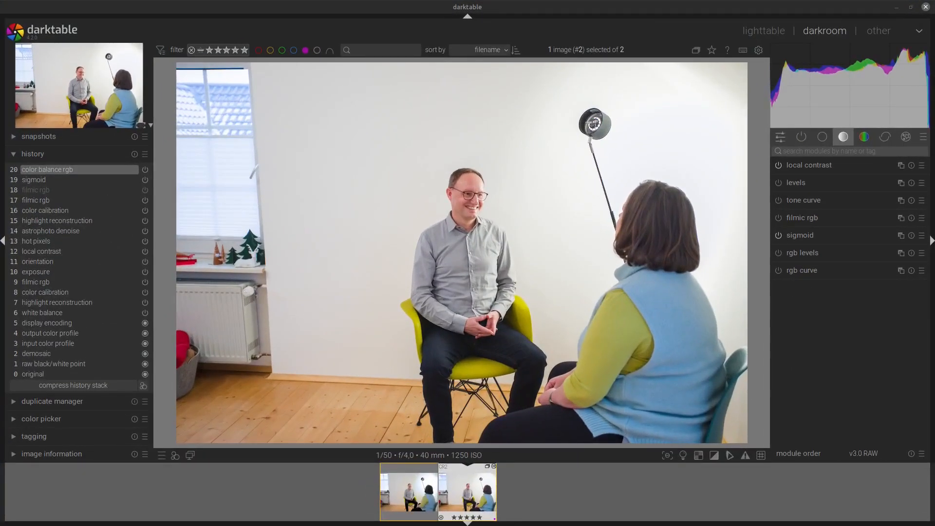
key("alt+Tab")
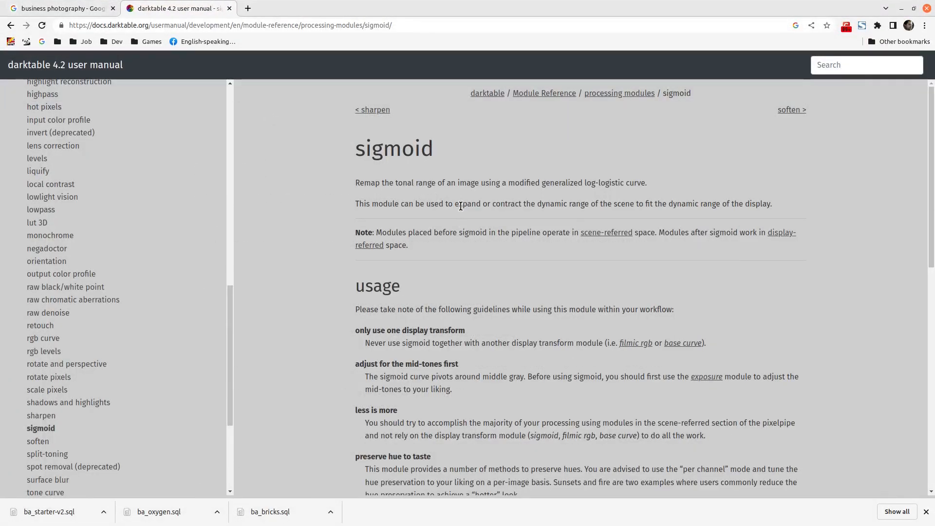
scroll(454, 196, "down", 3)
scroll(453, 194, "up", 2)
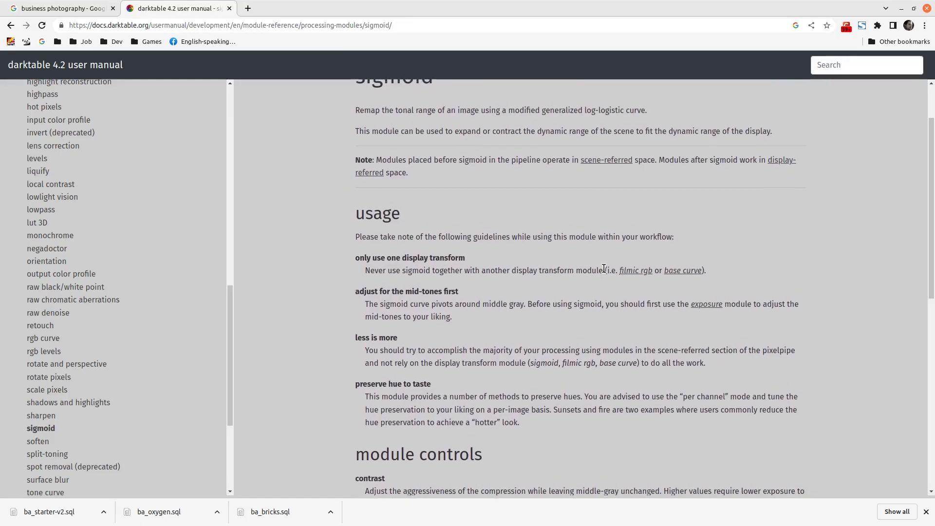
left_click_drag(366, 270, 707, 280)
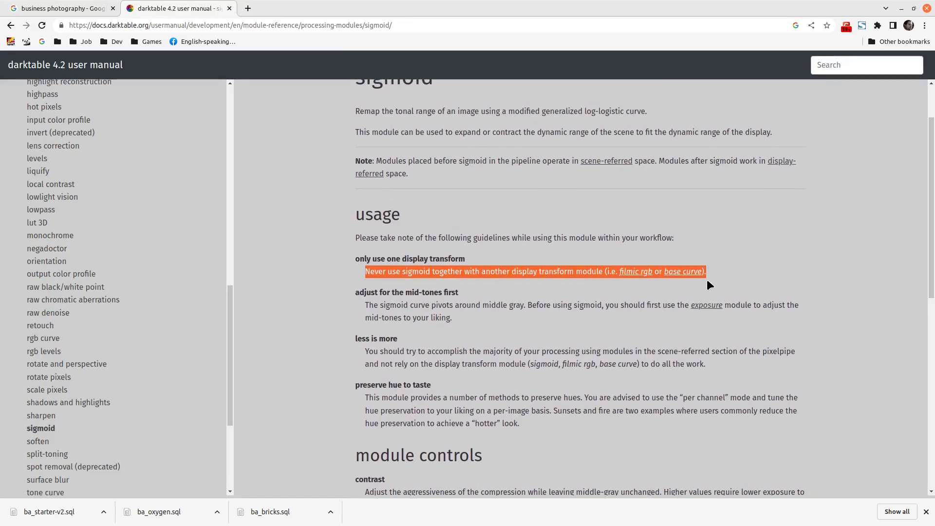
key("super")
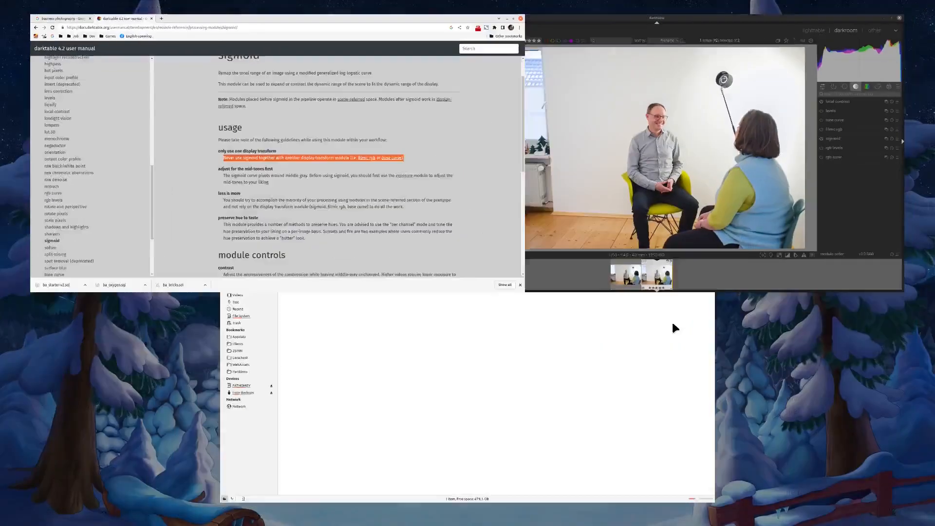
left_click(668, 185)
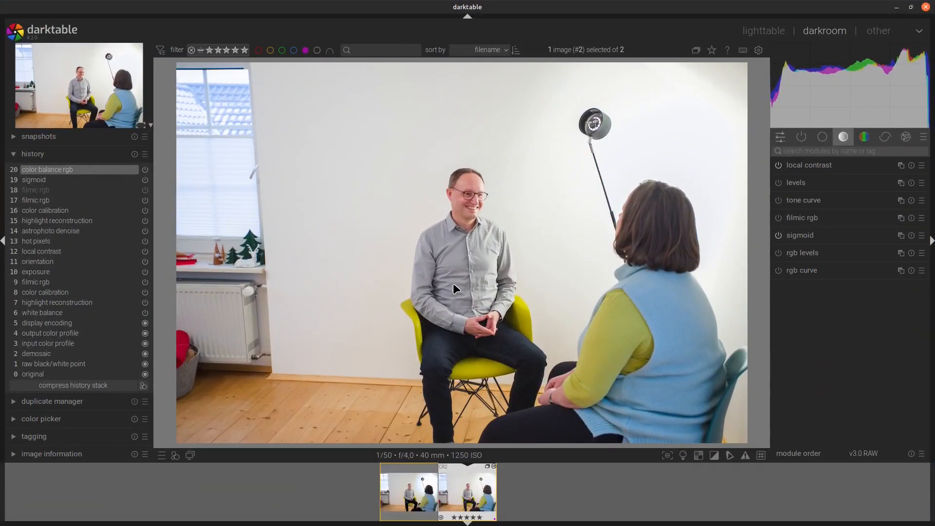